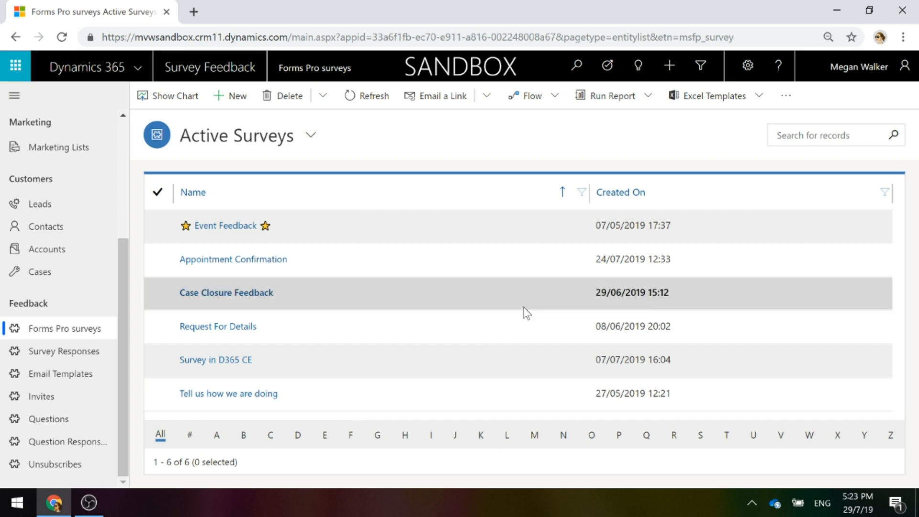
- Open the Event Feedback survey and view its related survey questions, invites and responses, returning to its general details
left_click(231, 228)
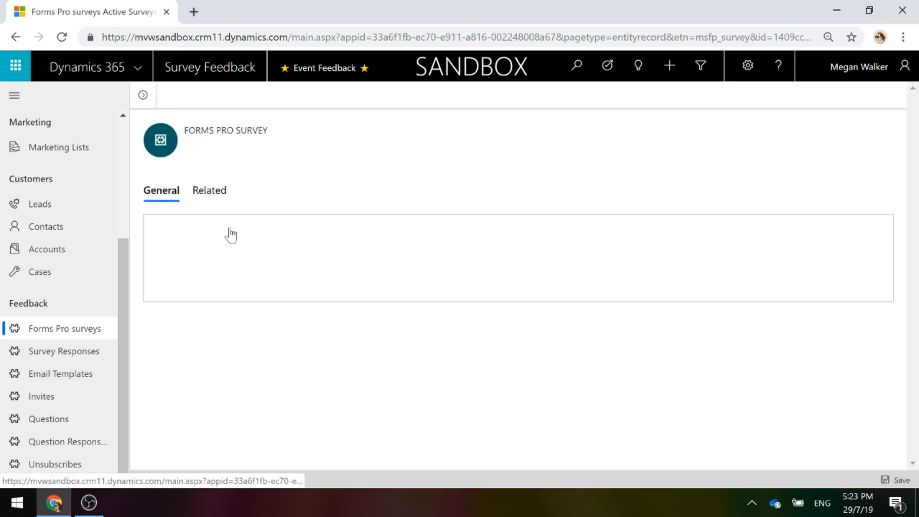
left_click(209, 193)
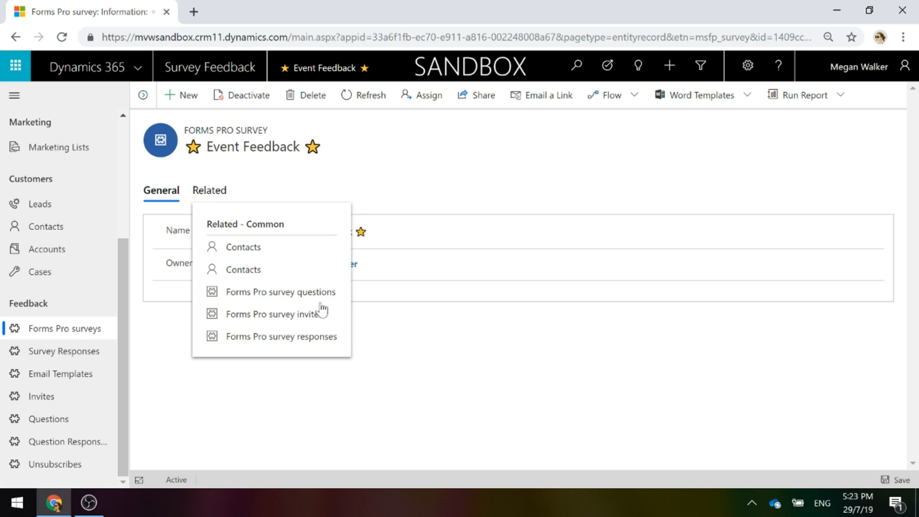
left_click(286, 294)
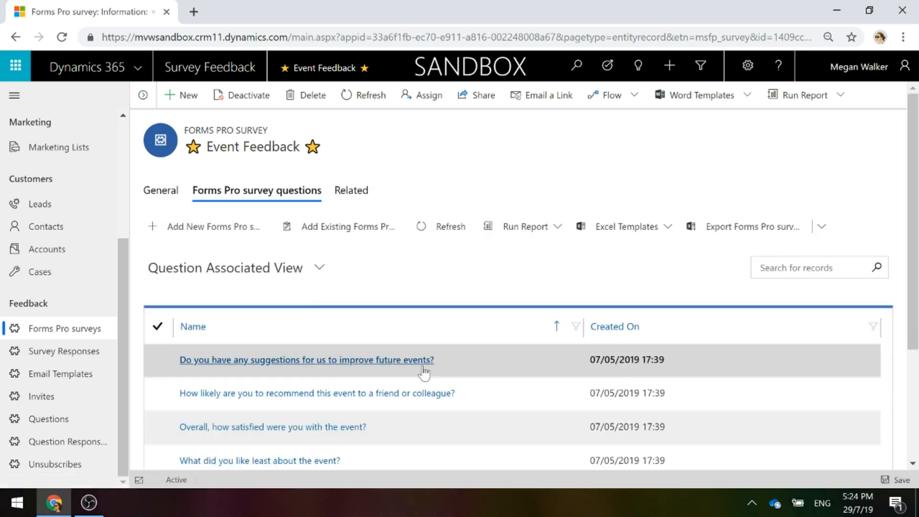
left_click(348, 194)
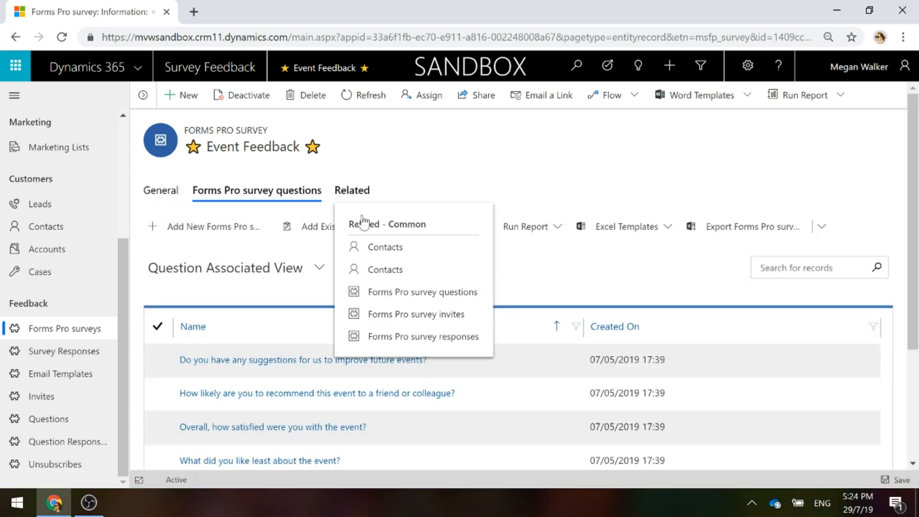
left_click(412, 316)
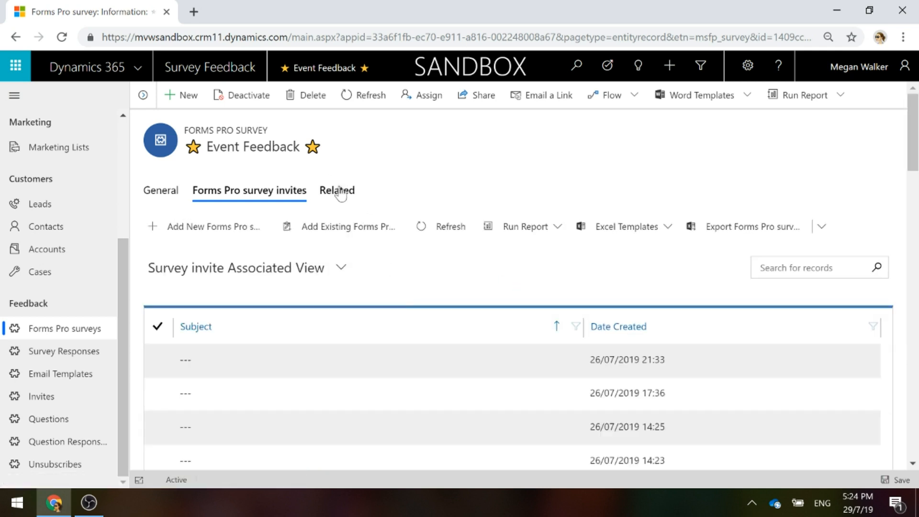
left_click(341, 191)
left_click(412, 343)
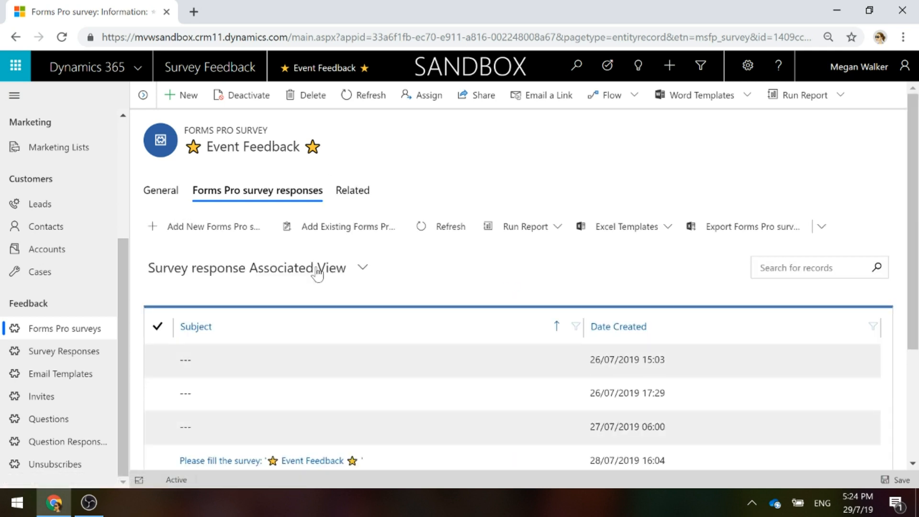
left_click(161, 192)
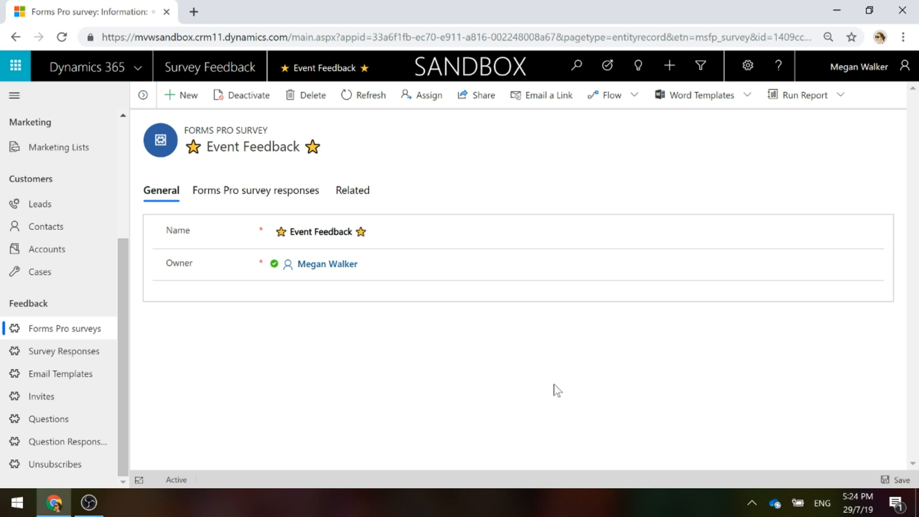
- Set up a Word template download for the Forms Pro survey entity with the survey invite, question and response 1:N relationships
left_click(730, 110)
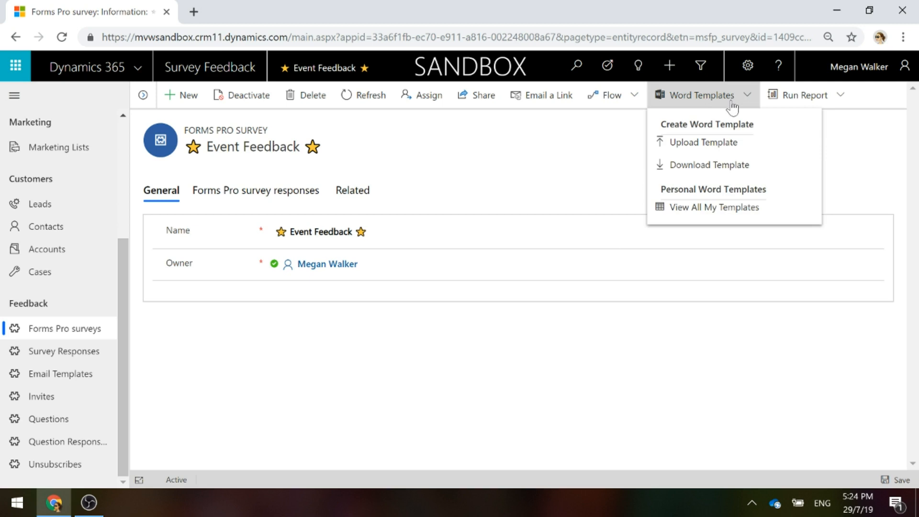
left_click(737, 165)
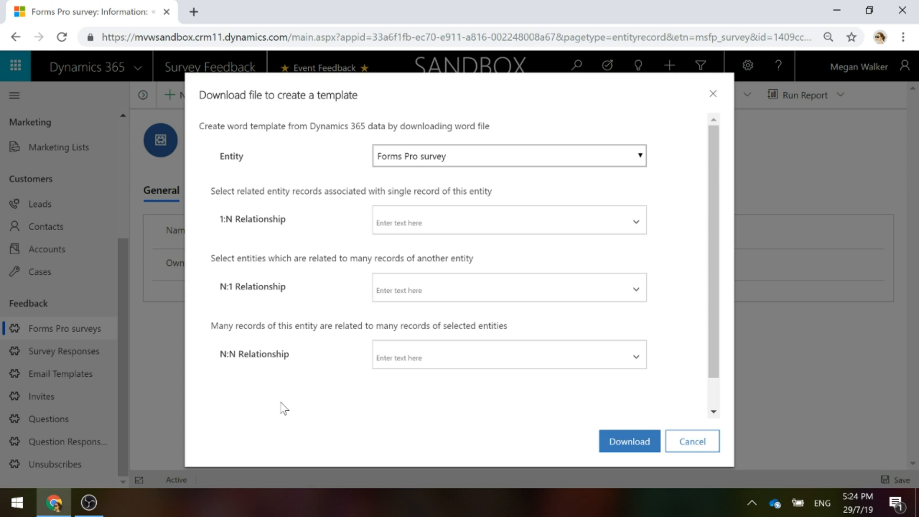
left_click(639, 222)
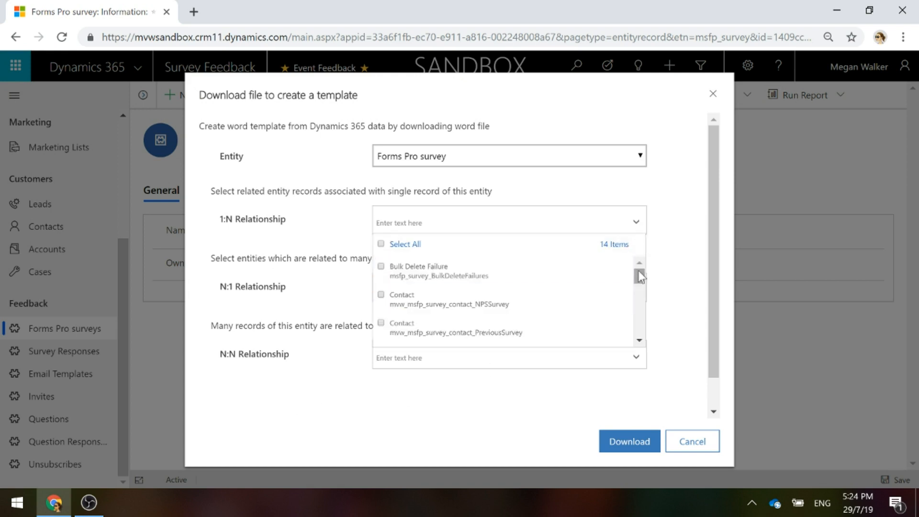
left_click_drag(640, 280, 639, 299)
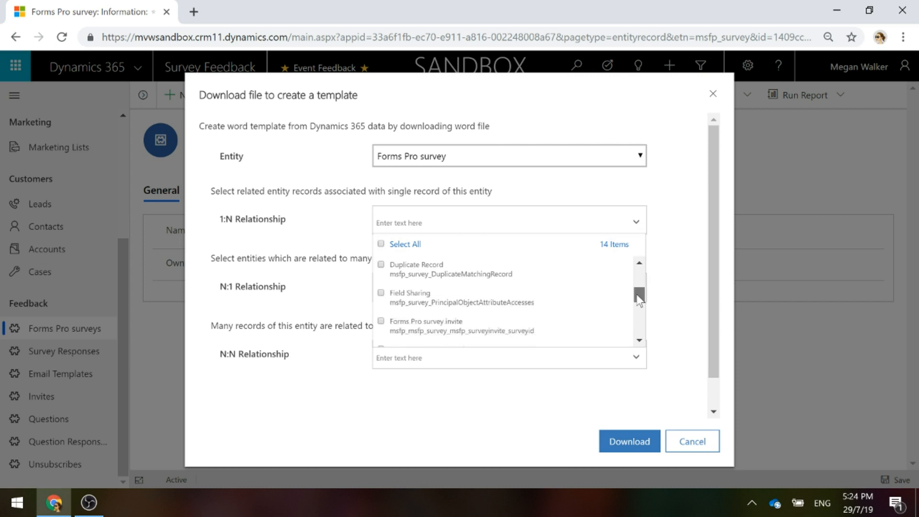
left_click(381, 321)
left_click(639, 366)
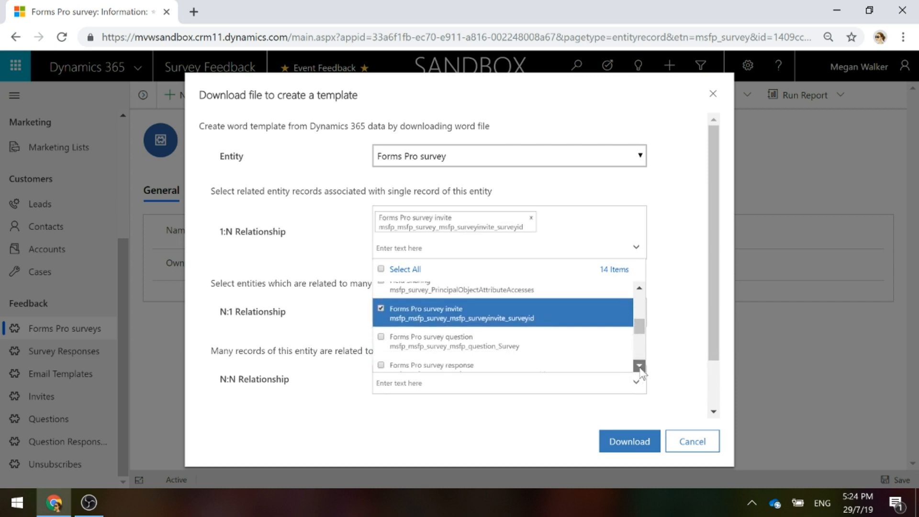
left_click(380, 317)
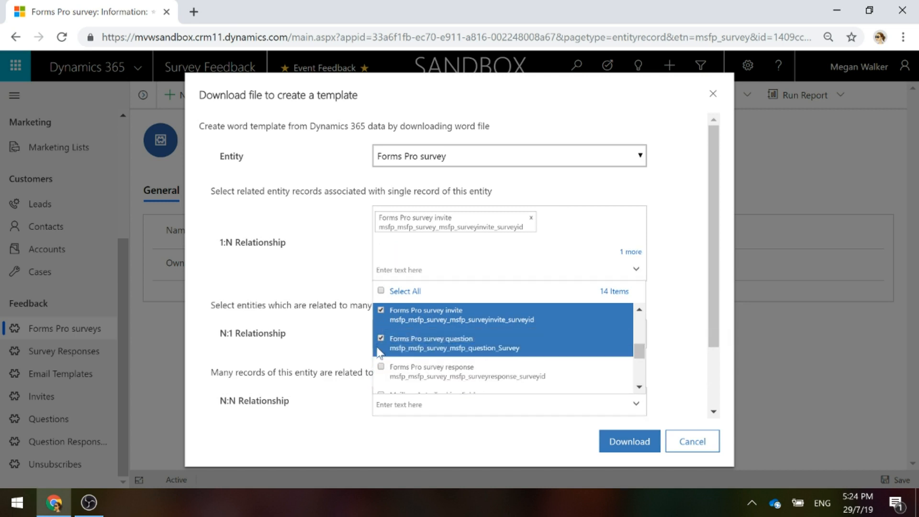
left_click(386, 369)
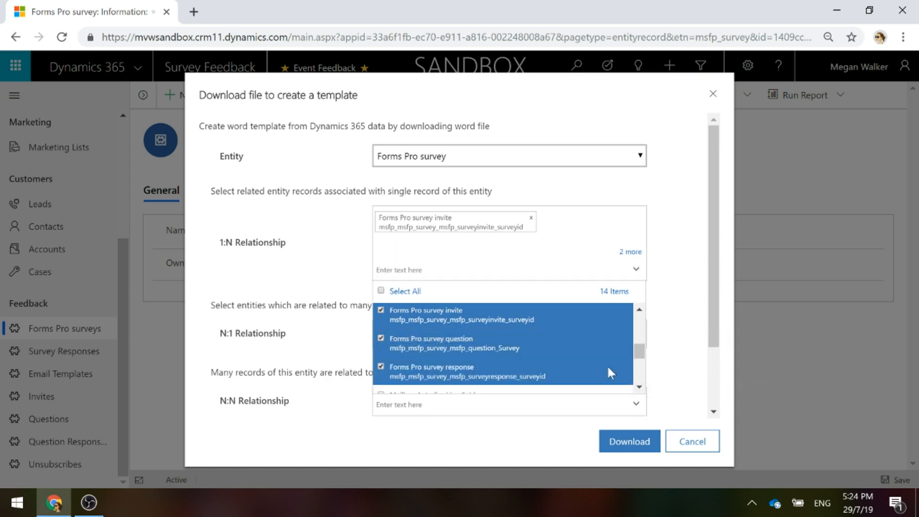
left_click(639, 390)
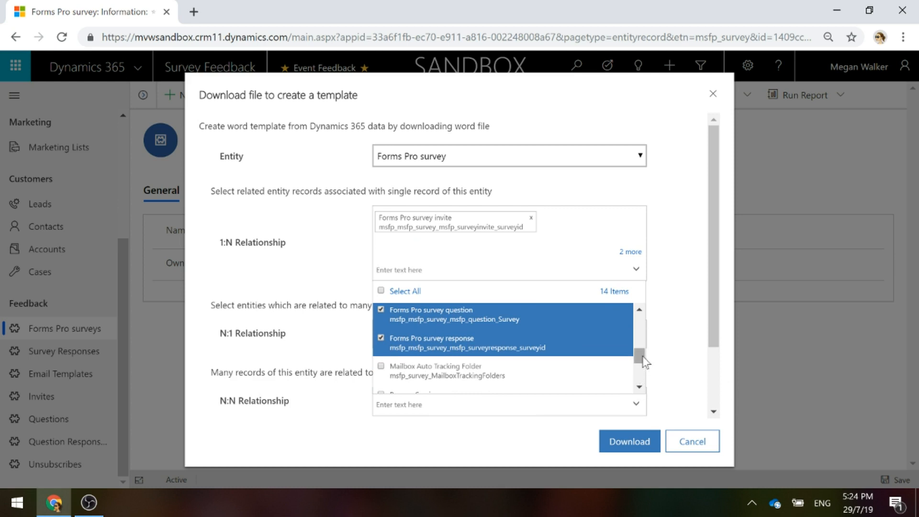
scroll(644, 367, "down", 1)
left_click_drag(643, 362, 648, 321)
left_click(373, 443)
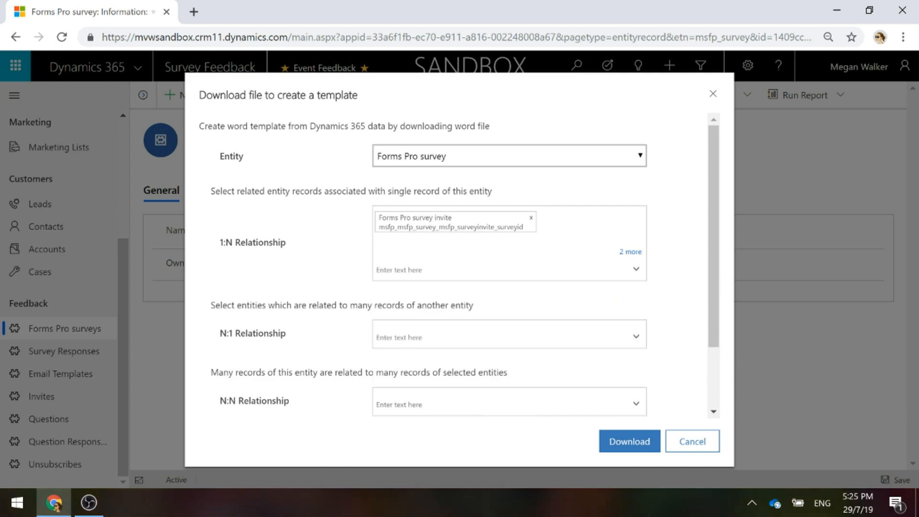
- Examine the available N:1 and N:N relationships for the template without selecting any
left_click(636, 336)
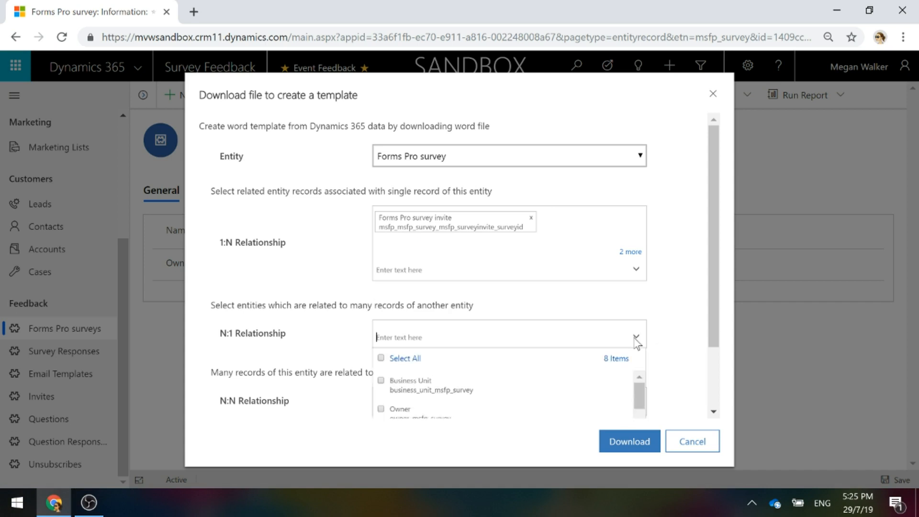
left_click_drag(636, 394, 641, 438)
left_click(675, 385)
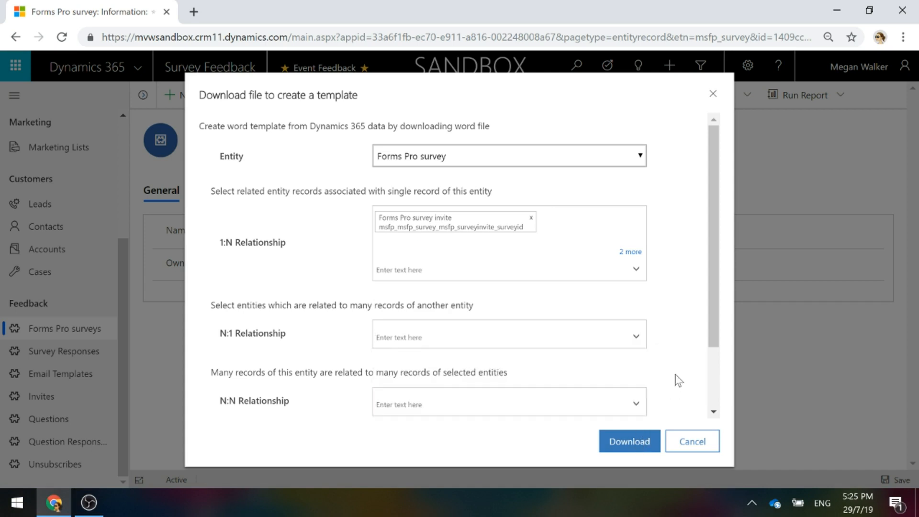
scroll(632, 341, "down", 2)
left_click(637, 324)
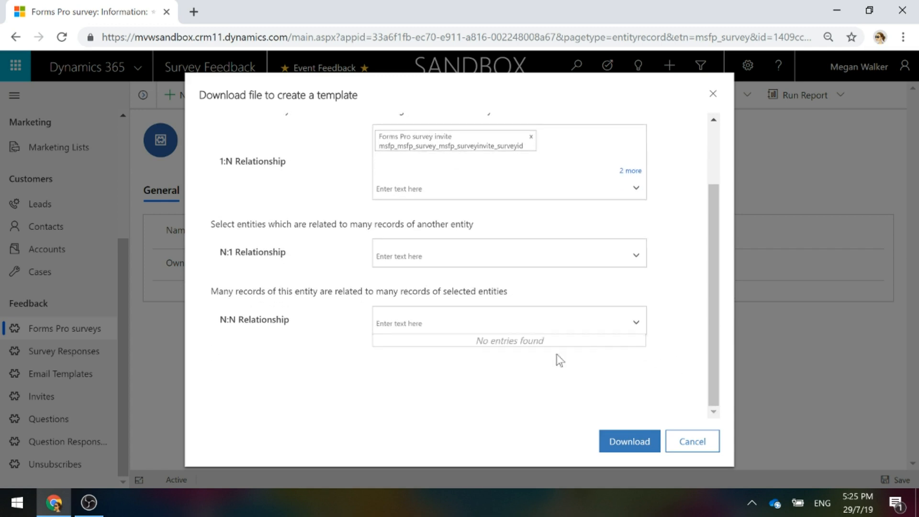
left_click(521, 423)
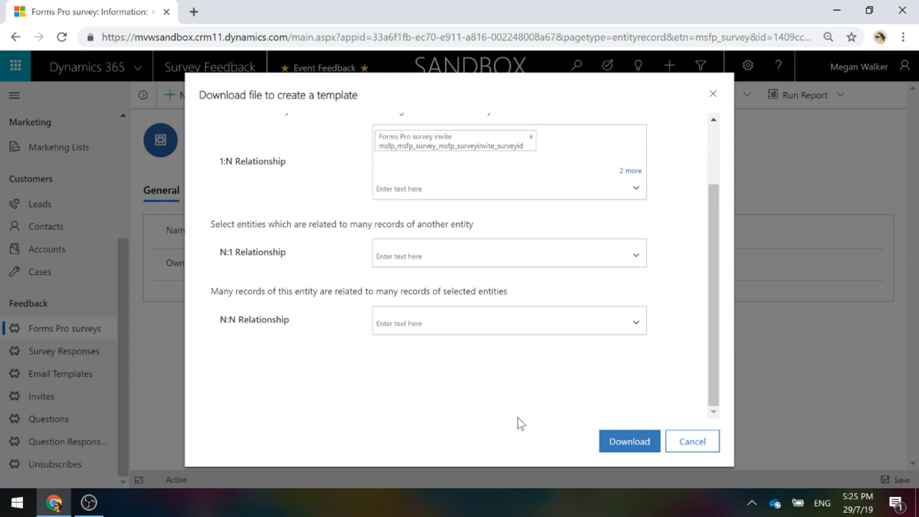
scroll(550, 388, "up", 2)
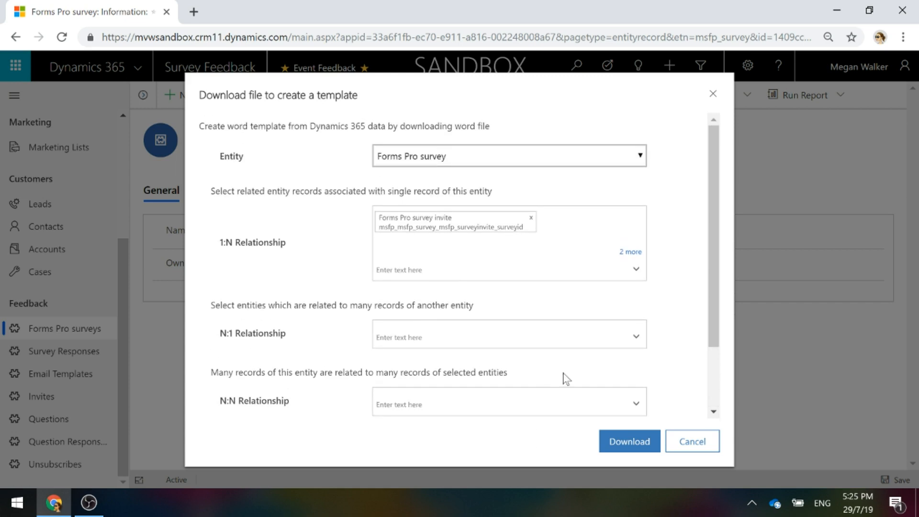
- Download the Word template file and open it in Word for editing
left_click(635, 448)
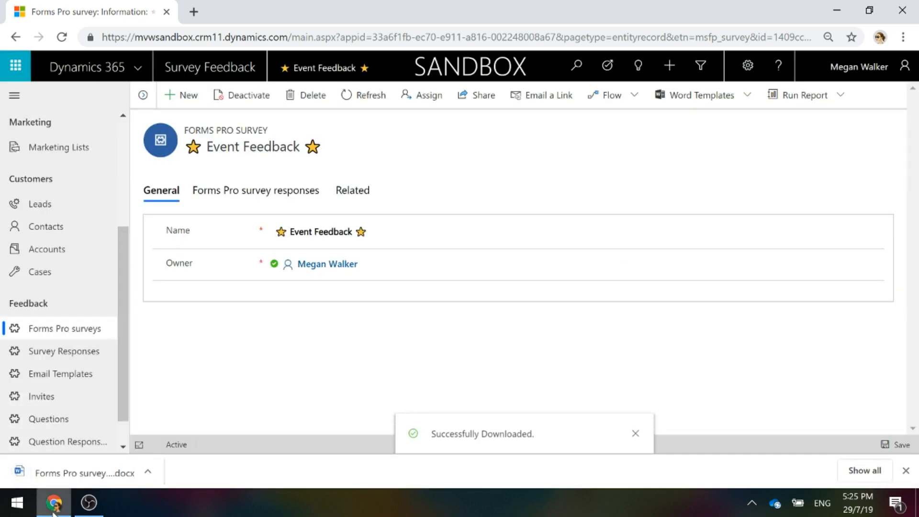
mouse_move(61, 487)
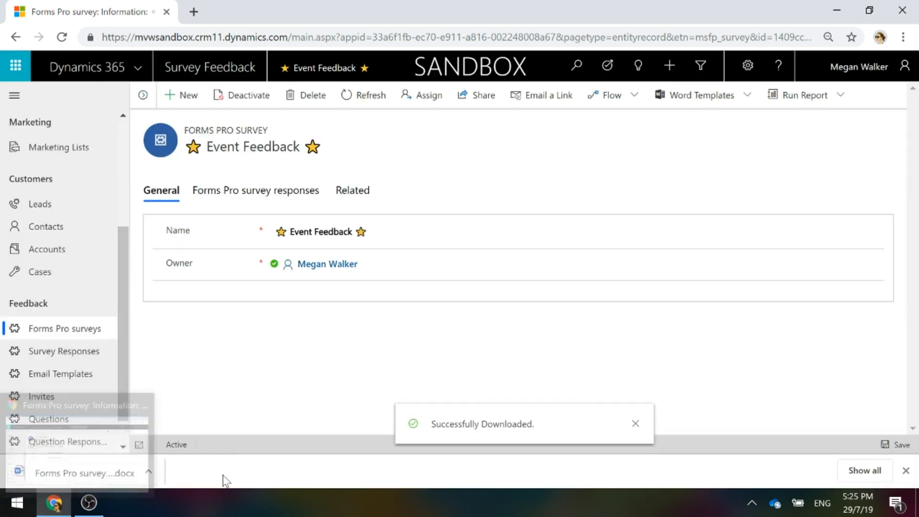
left_click(74, 470)
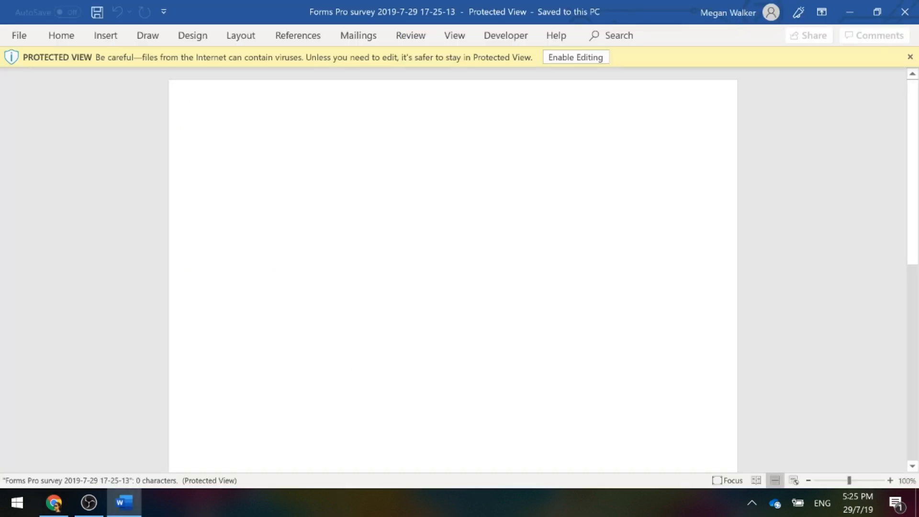
left_click(588, 59)
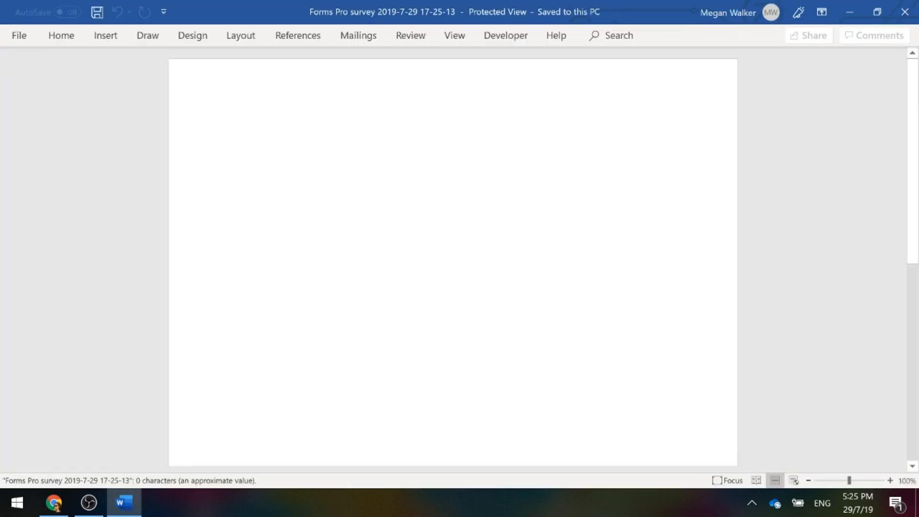
- Show the XML Mapping pane and choose the custom XML part urn:microsoft-crm/document-template/msfp_survey/10040/
left_click(498, 38)
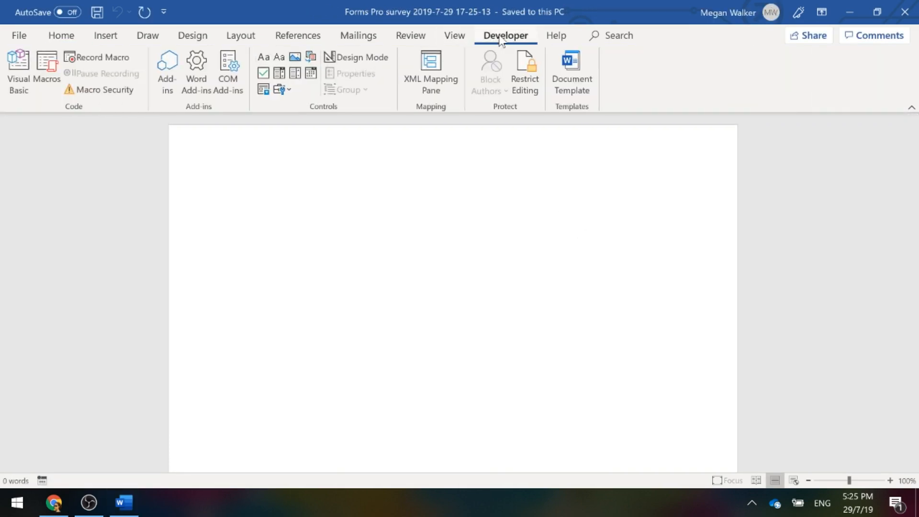
right_click(663, 69)
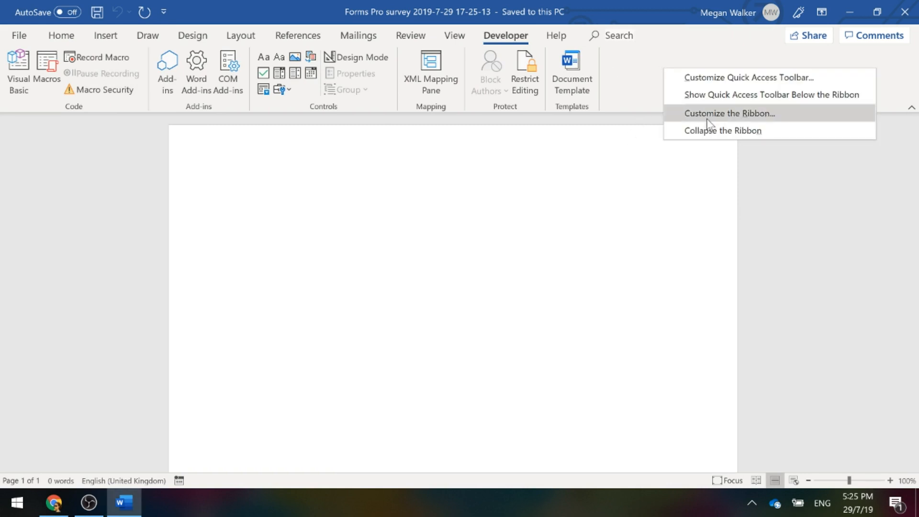
left_click(637, 90)
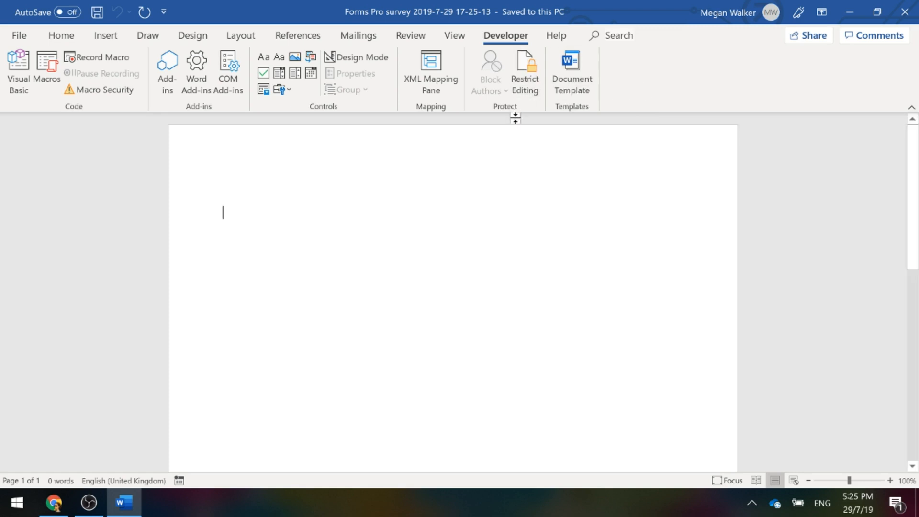
left_click(440, 75)
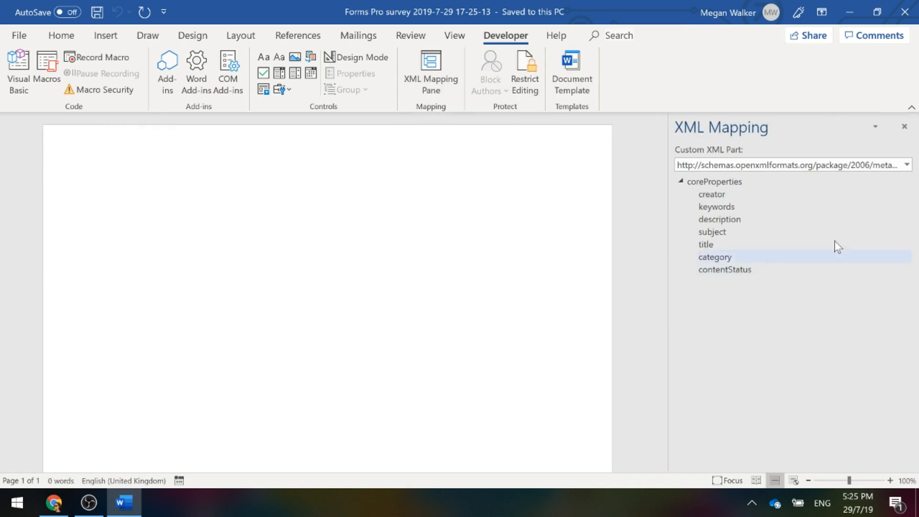
left_click(906, 166)
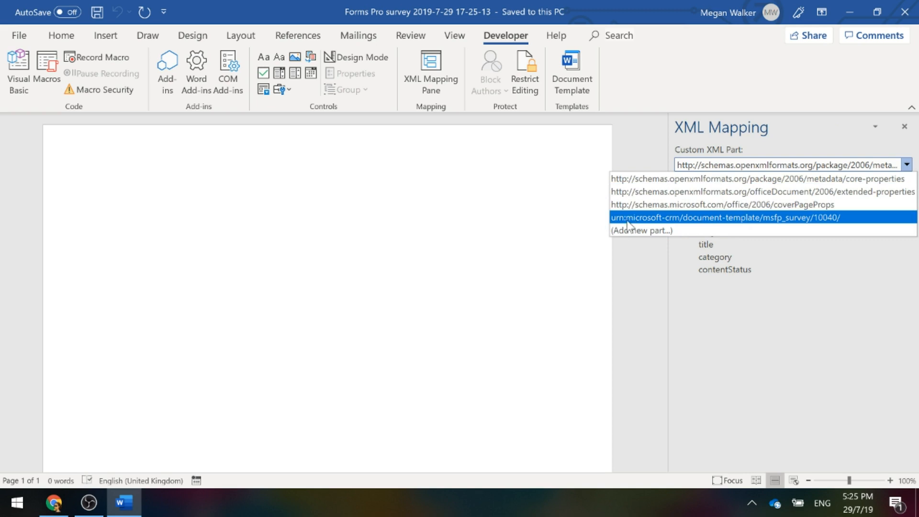
left_click(801, 221)
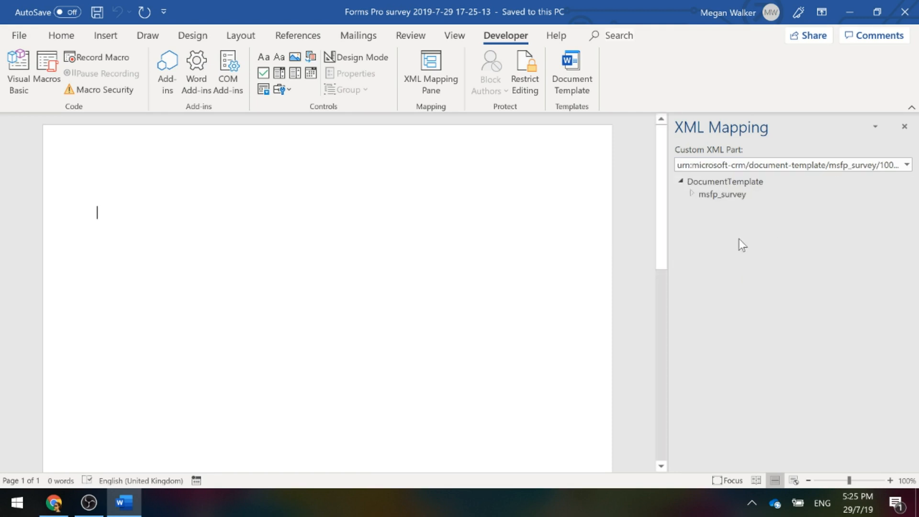
- Expand msfp_survey in the XML mapping and examine its fields and the related question, survey invite and survey response nodes
left_click(714, 194)
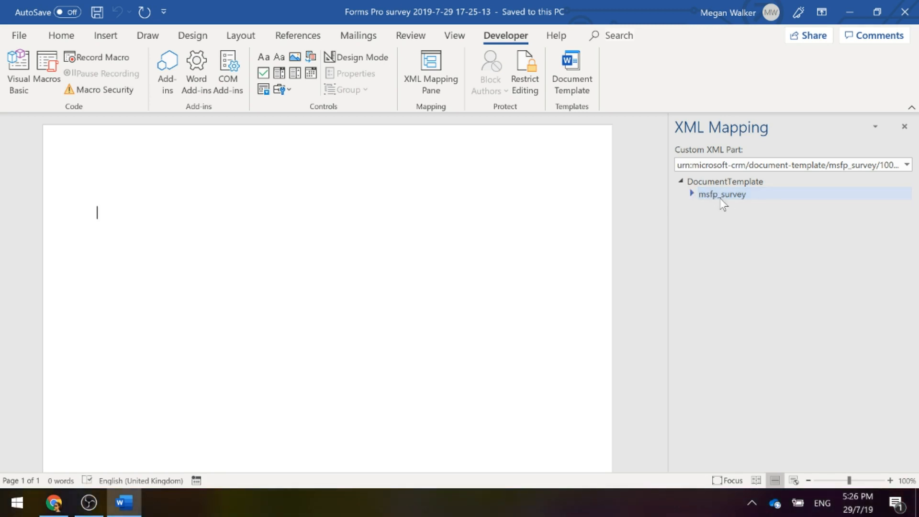
left_click(691, 193)
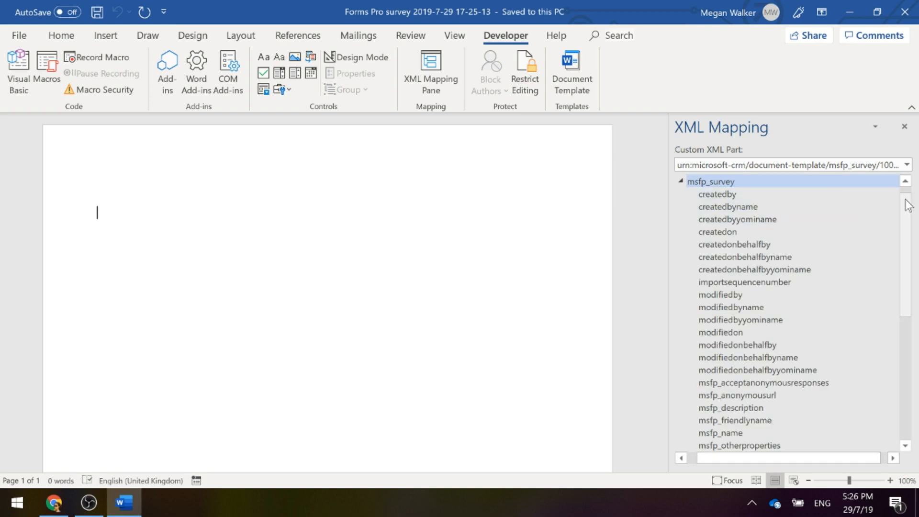
left_click_drag(905, 199, 894, 372)
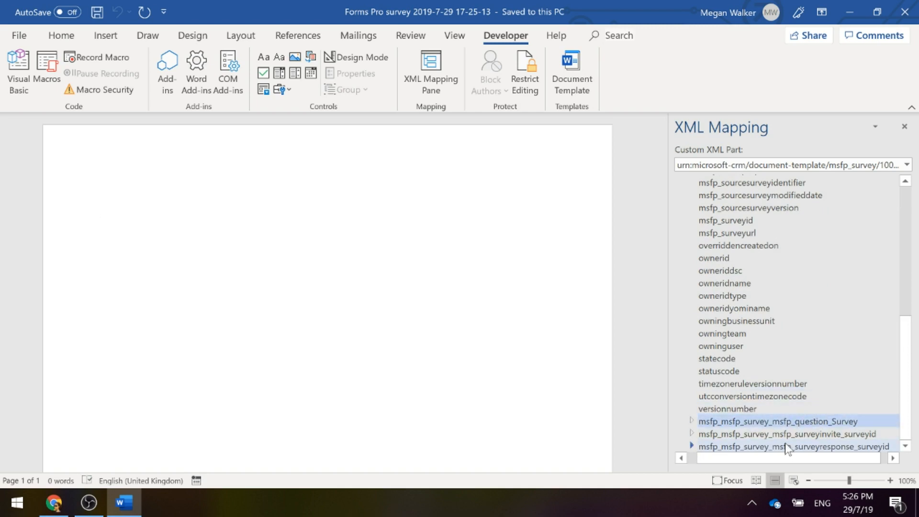
left_click(764, 436)
left_click(767, 445)
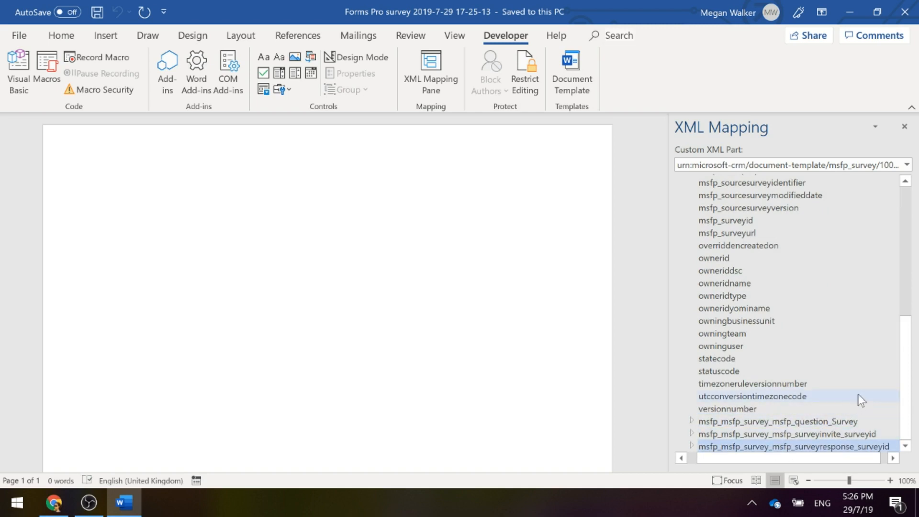
- Expand the related question node in the XML mapping, examine its fields, and collapse it again
left_click(691, 422)
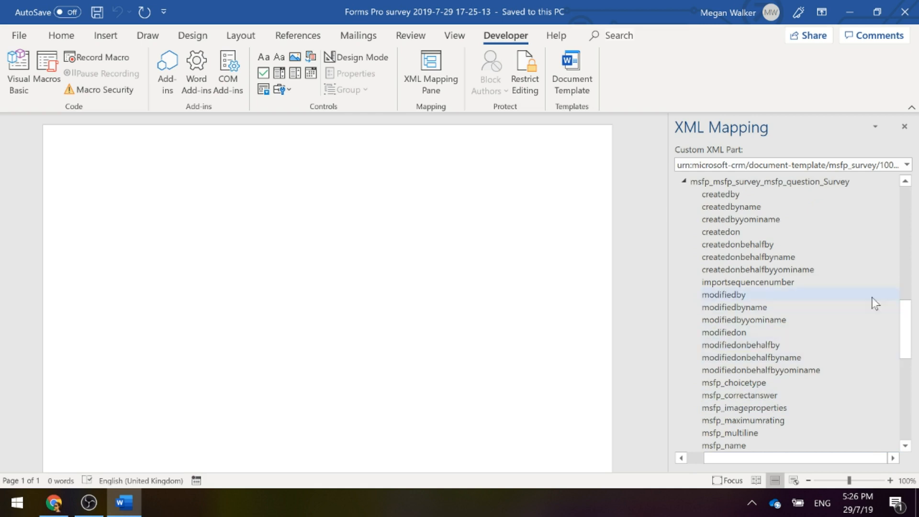
scroll(903, 311, "down", 1)
left_click_drag(907, 327, 900, 406)
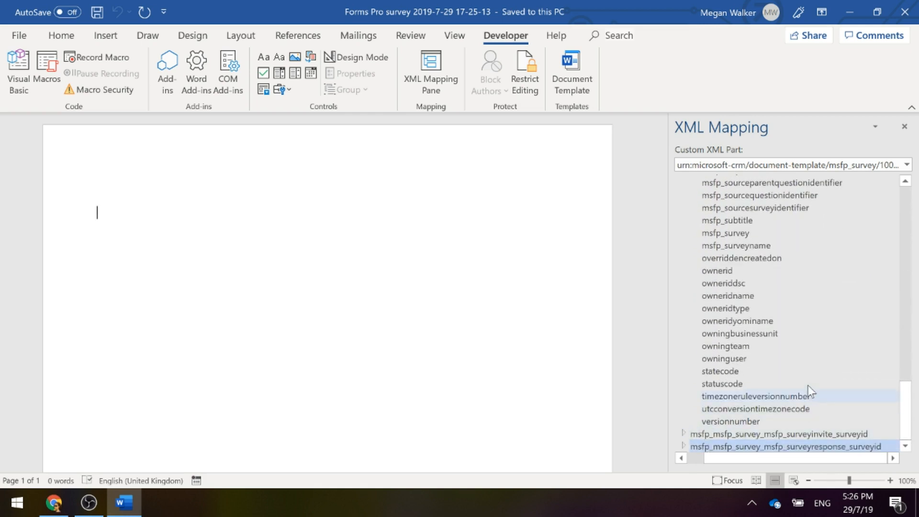
scroll(809, 383, "up", 13)
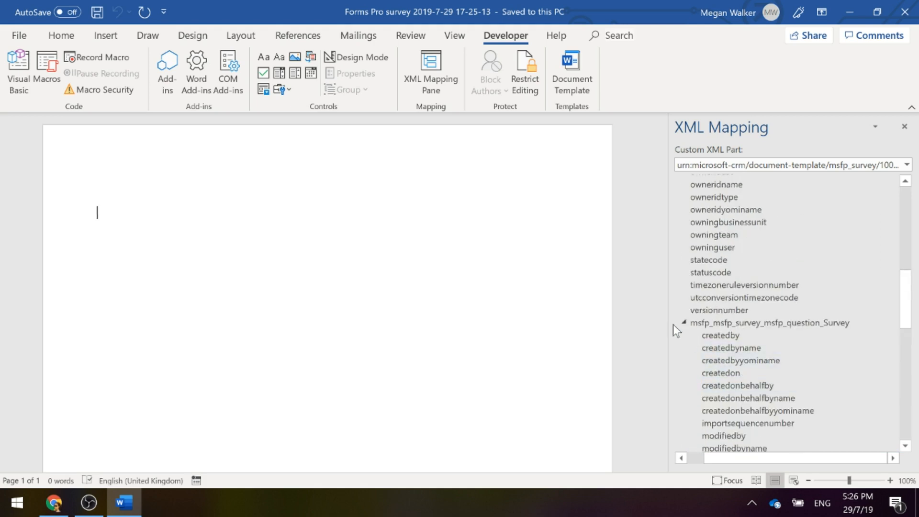
left_click(683, 322)
- Insert the survey's msfp_name field as a plain text content control, centred on the document's first line
scroll(792, 332, "up", 8)
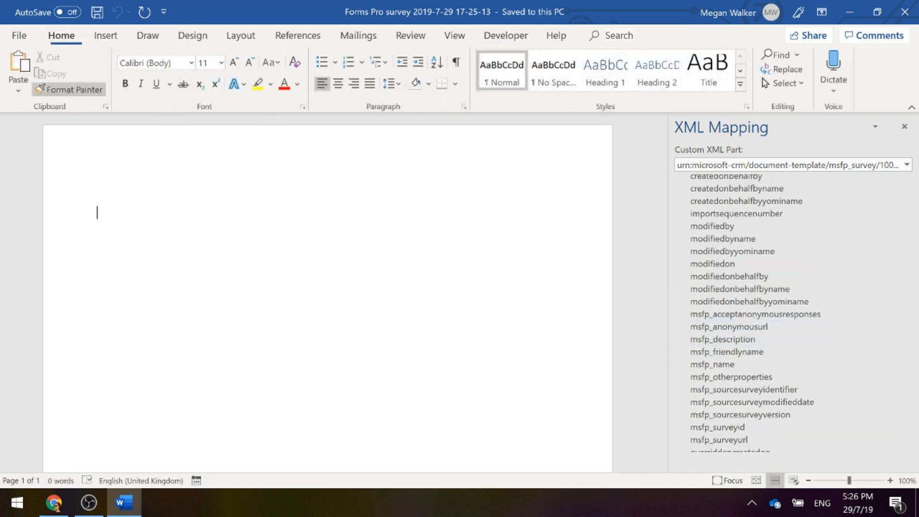
left_click(62, 37)
double_click(397, 227)
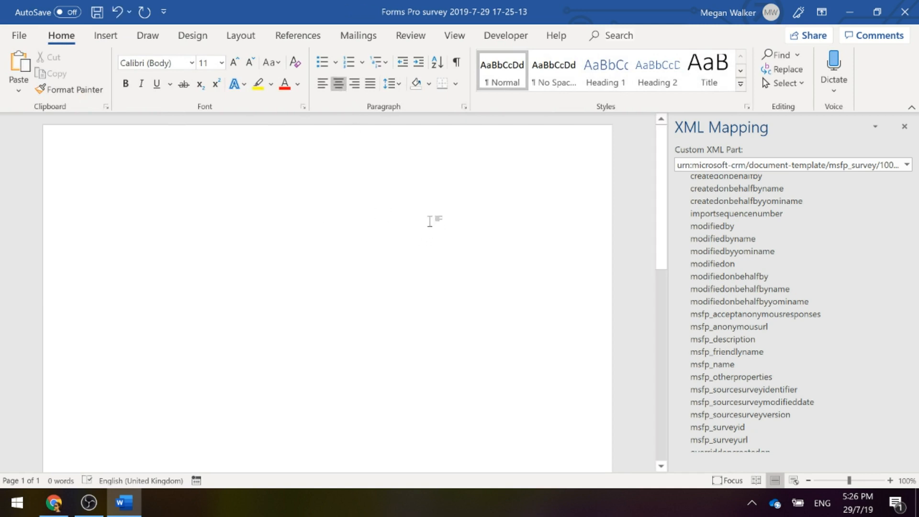
right_click(719, 367)
mouse_move(760, 378)
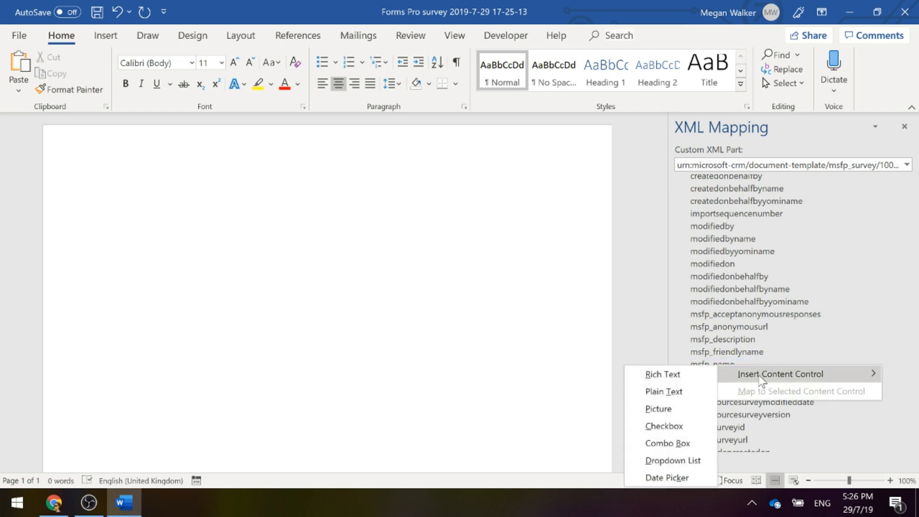
left_click(676, 394)
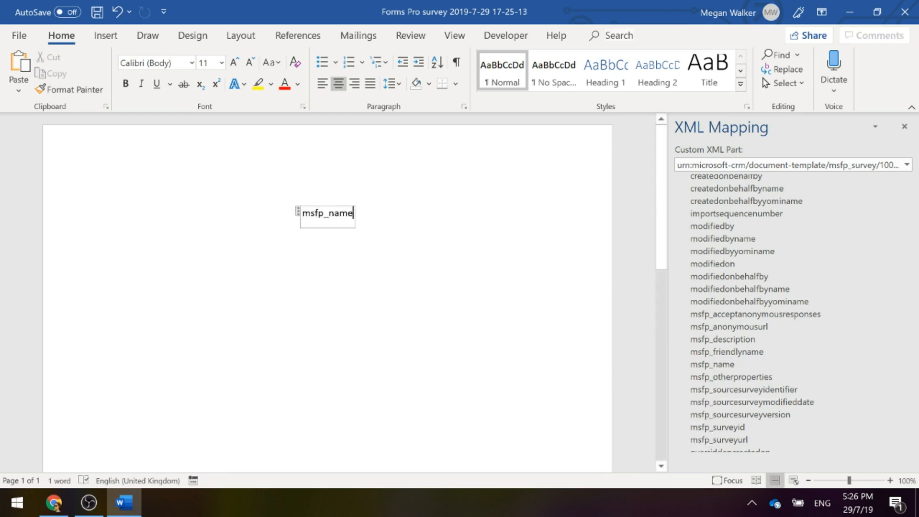
key("ctrl+z")
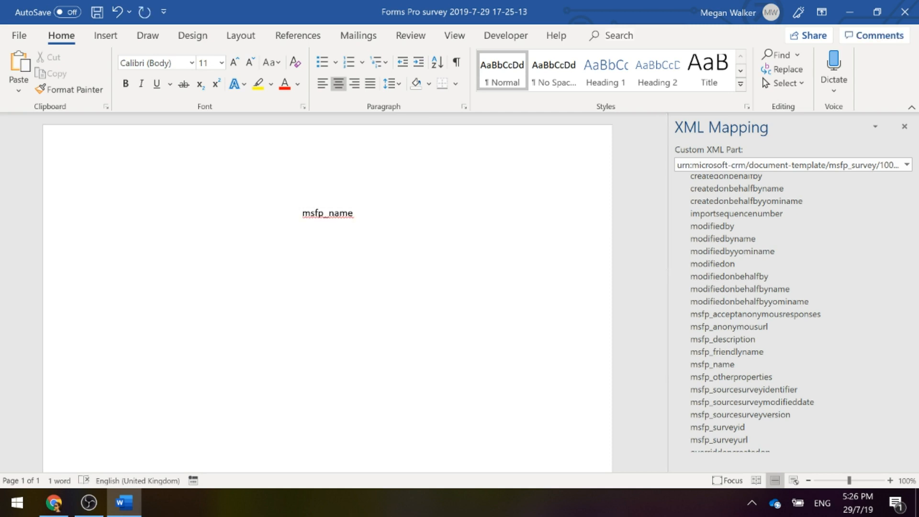
- Add "– Survey Overview" after the msfp_name field, and make the whole heading line bold at size 16
type("- Survey ")
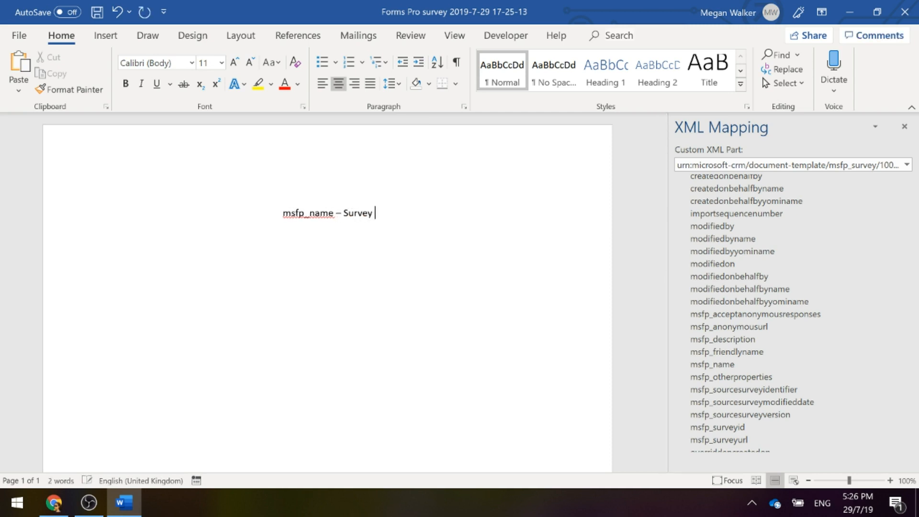
type("Overview")
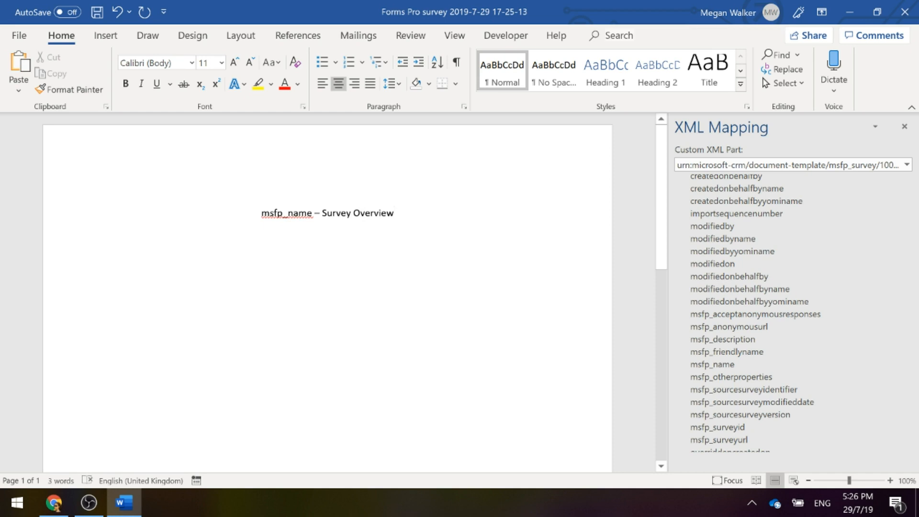
key("shift+Home")
left_click(125, 84)
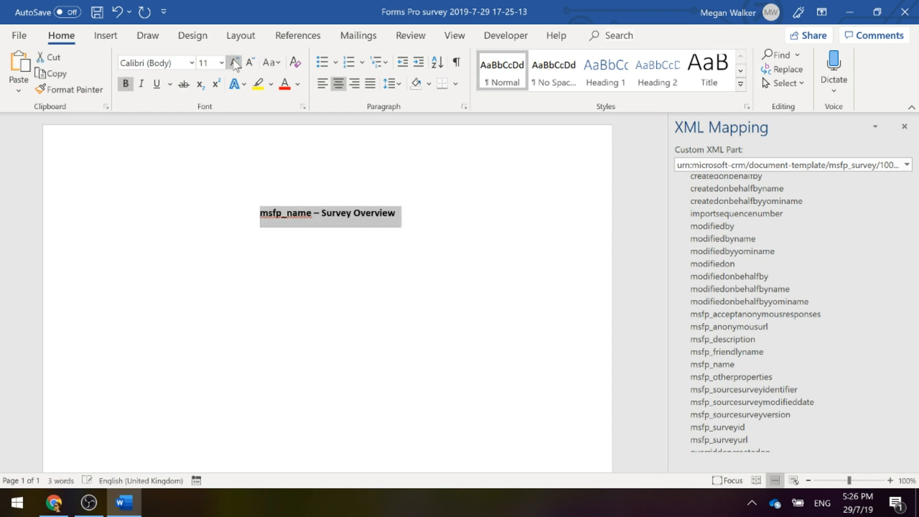
left_click(234, 64)
left_click(235, 64)
left_click(234, 63)
left_click(472, 217)
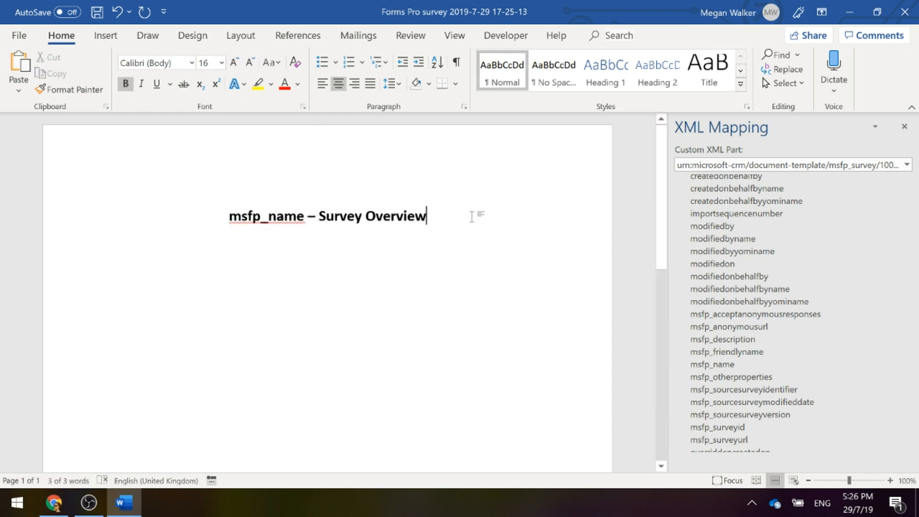
- Add a line below the heading with the label "Created On:" followed by the createdon field as a plain text content control
key("Return")
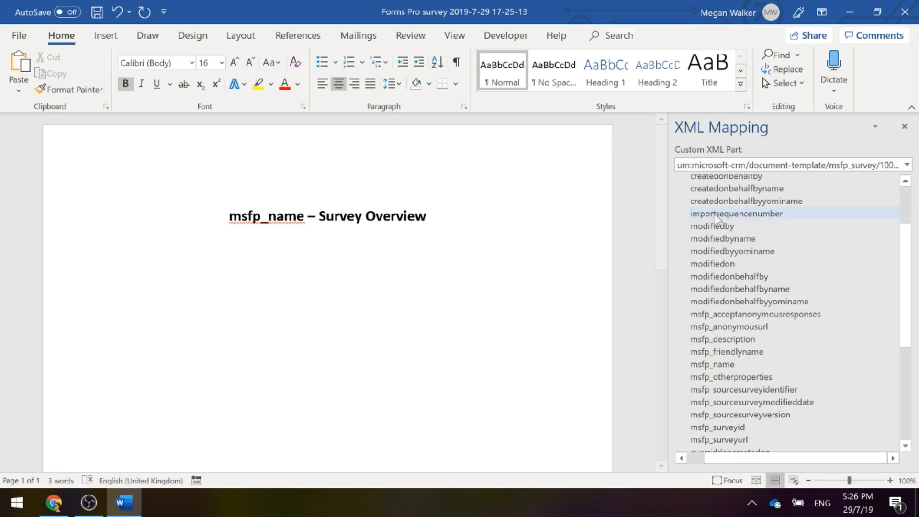
scroll(835, 326, "up", 3)
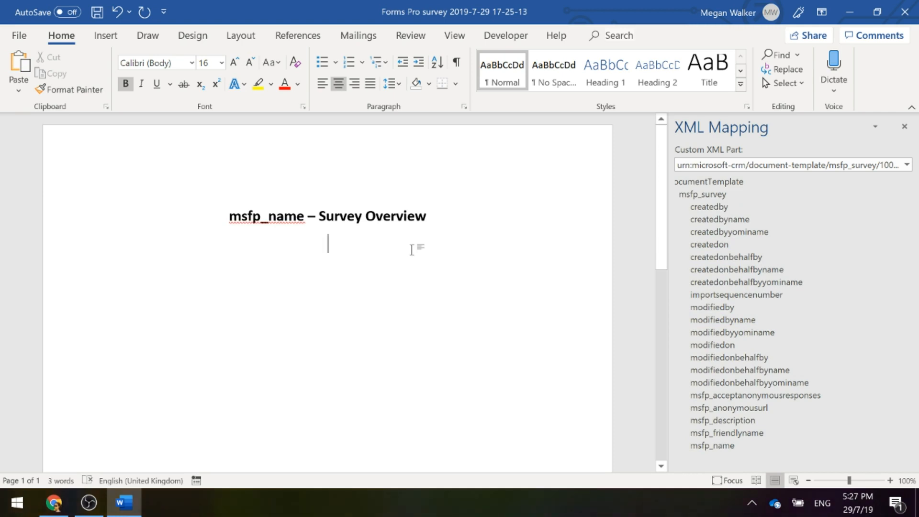
type("Created")
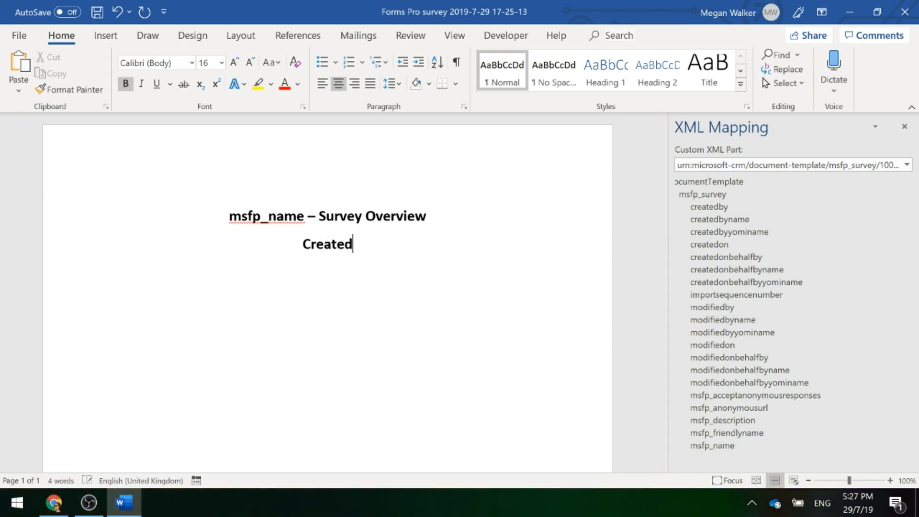
type(" On:")
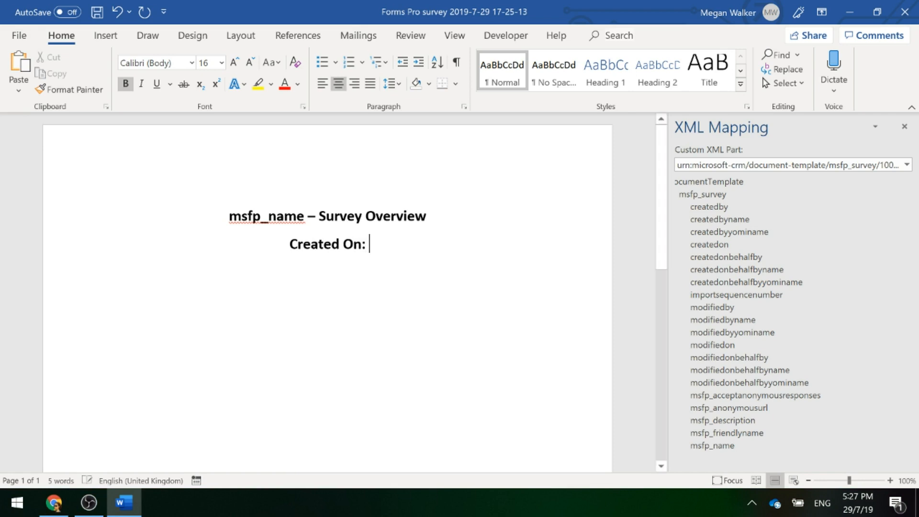
right_click(720, 245)
mouse_move(755, 256)
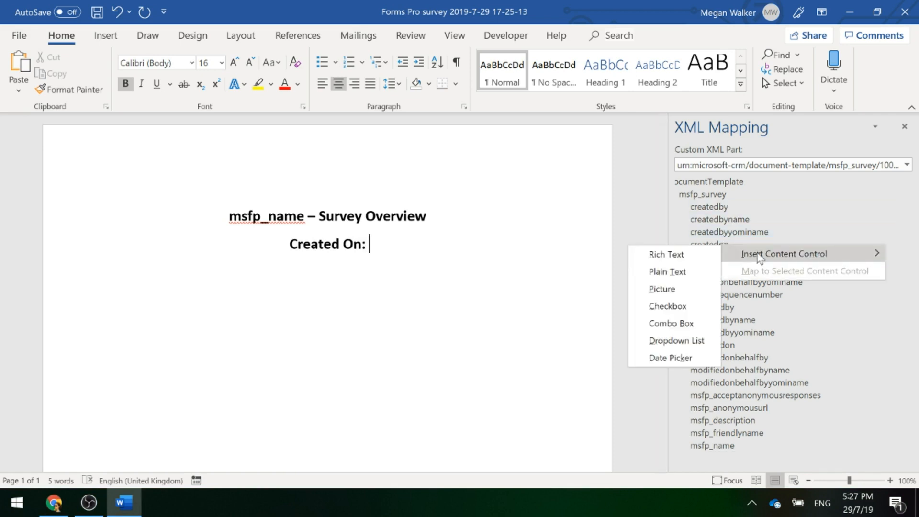
left_click(670, 269)
left_click(441, 242)
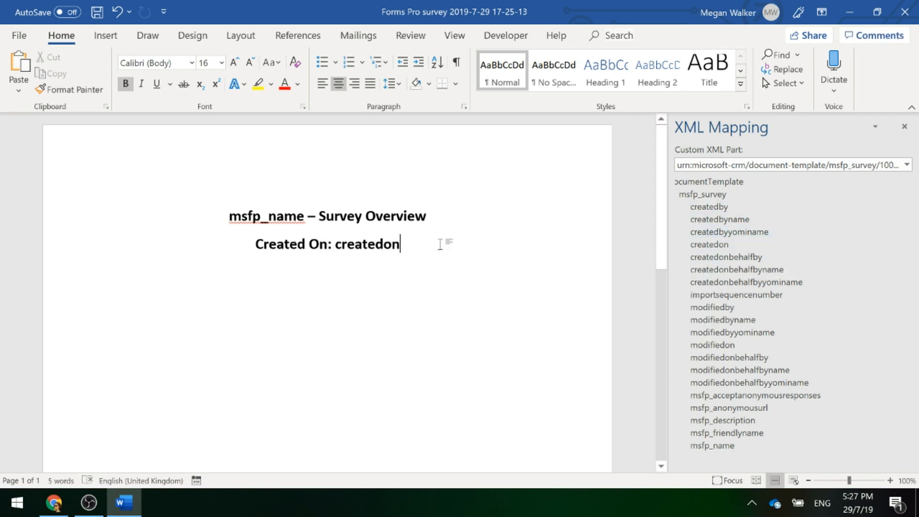
key("Return")
- Insert the msfp_description field as a content control on a new line between the heading and the Created On line
left_click(477, 226)
key("Return")
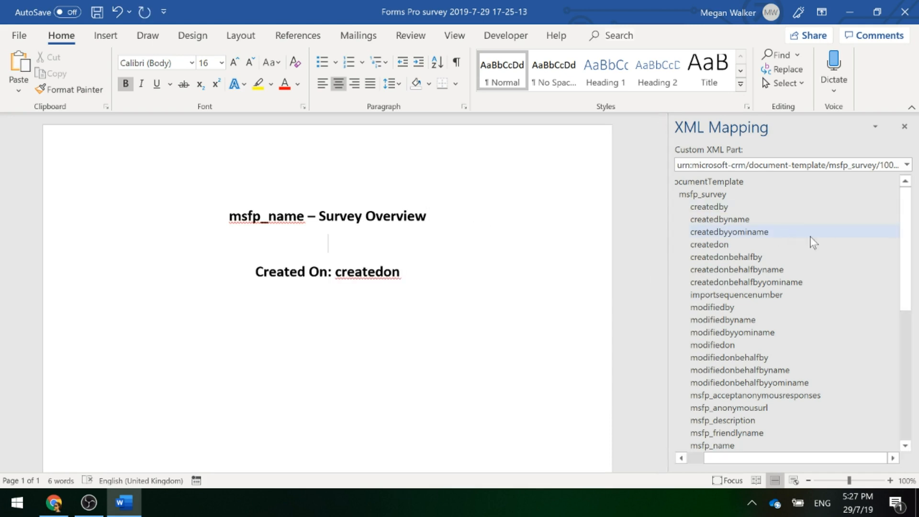
scroll(813, 240, "down", 2)
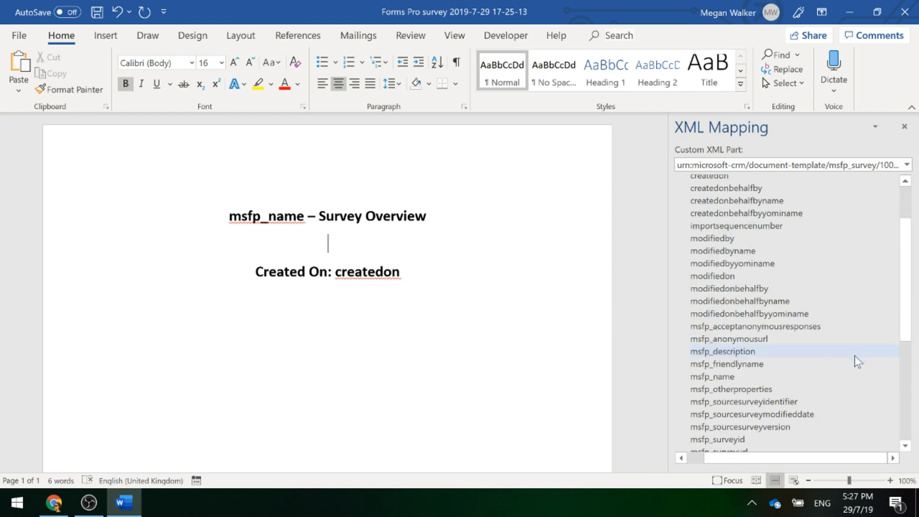
right_click(724, 355)
mouse_move(766, 360)
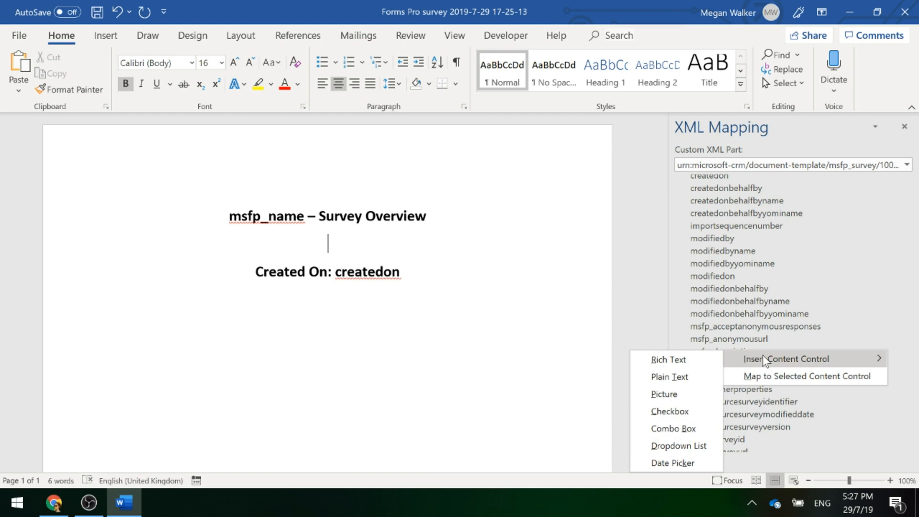
left_click(700, 368)
key("Down")
key("Down")
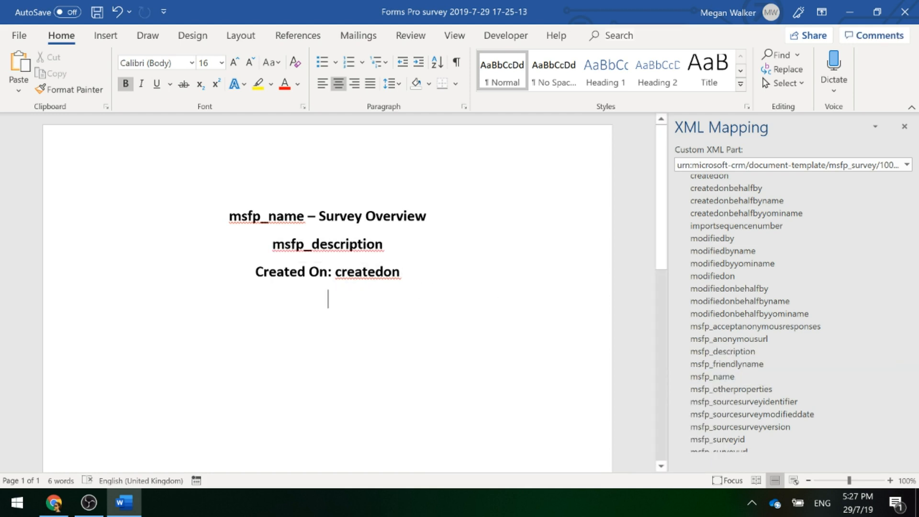
- Make the description and Created On lines non-bold at size 14, keeping only the "Created On:" label bold
left_click_drag(271, 244, 410, 277)
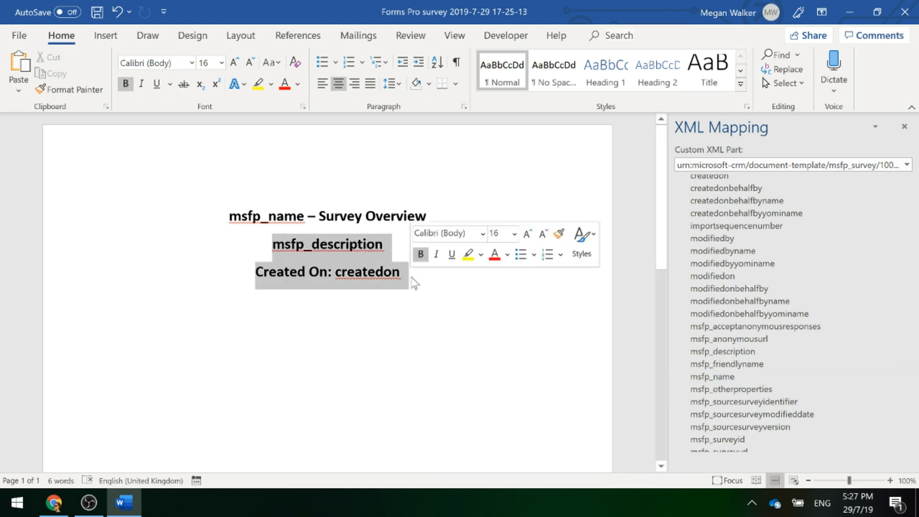
left_click(126, 84)
left_click(250, 62)
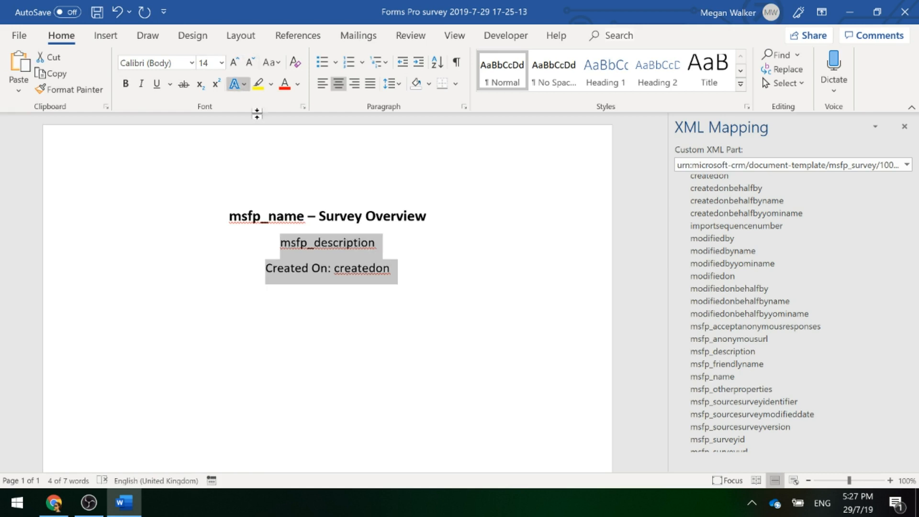
left_click(301, 244)
left_click_drag(334, 268, 265, 269)
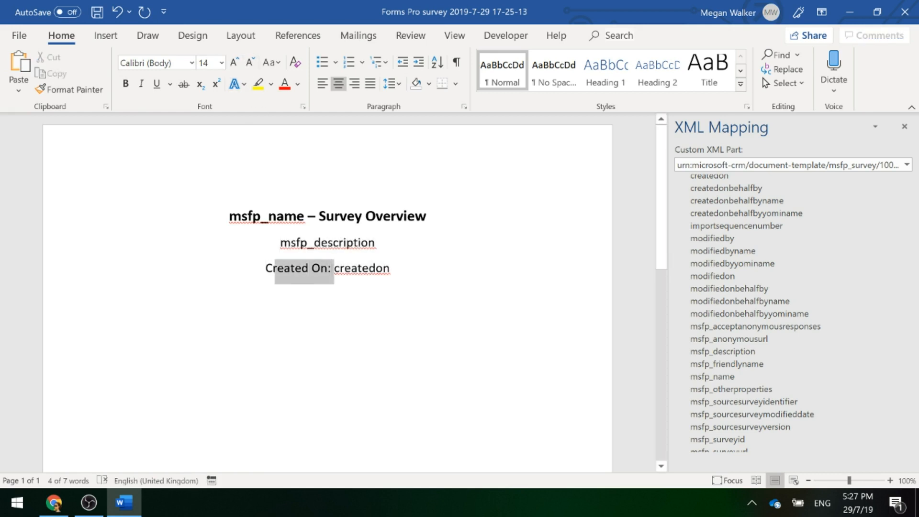
key("ctrl+b")
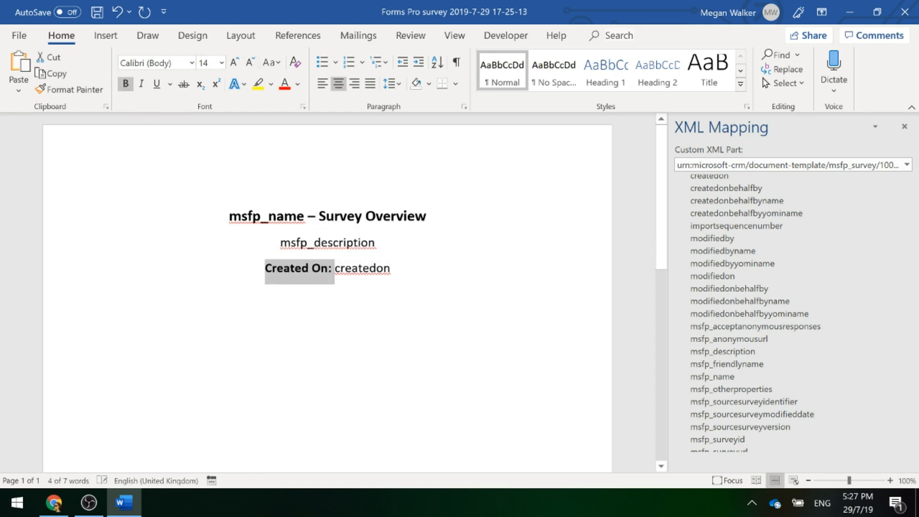
left_click(391, 268)
- Add a left-aligned "Questions" line below the Created On line, with a blank line between them
left_click(437, 271)
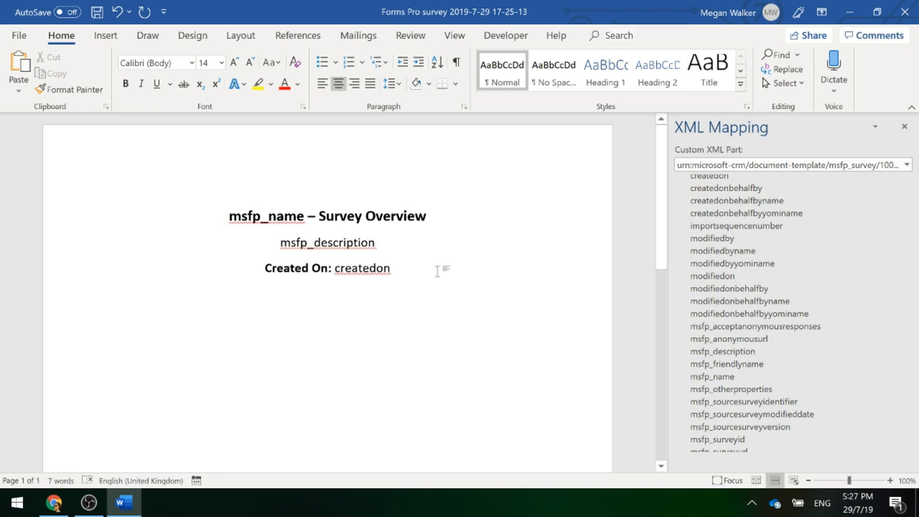
key("Return")
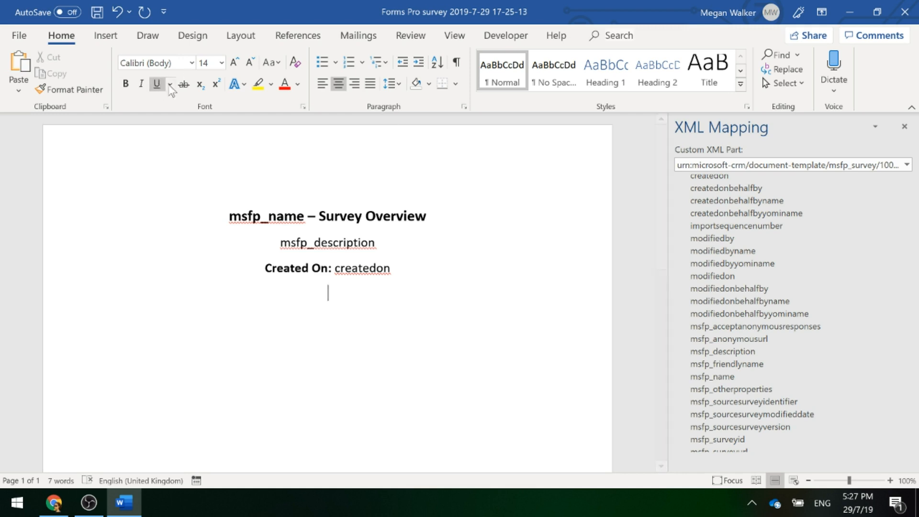
left_click(319, 82)
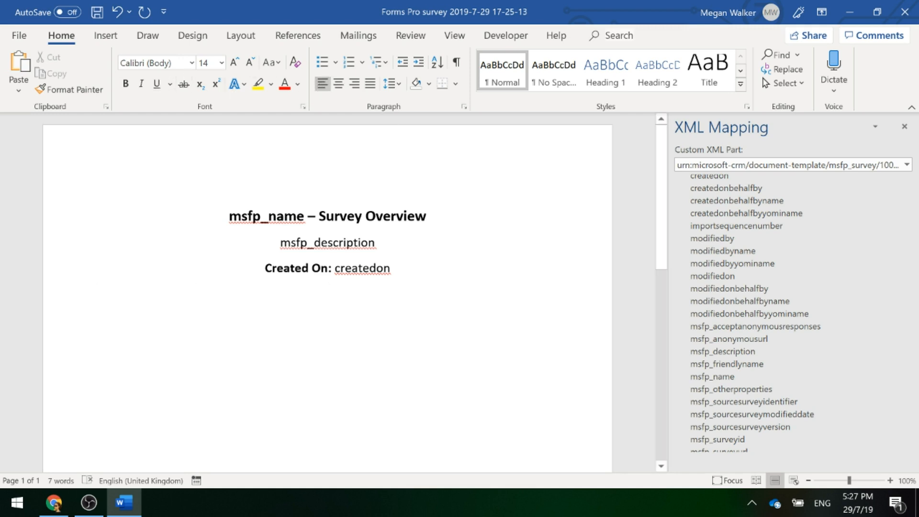
key("Return")
type("Questions")
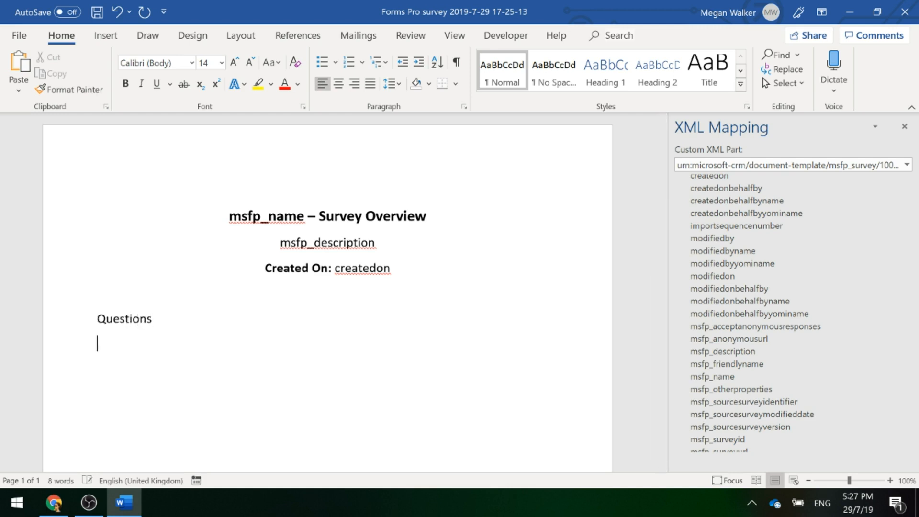
- Expand the msfp_msfp_survey_msfp_question_Survey node in the XML mapping and examine the question fields available for the template
scroll(866, 230, "up", 2)
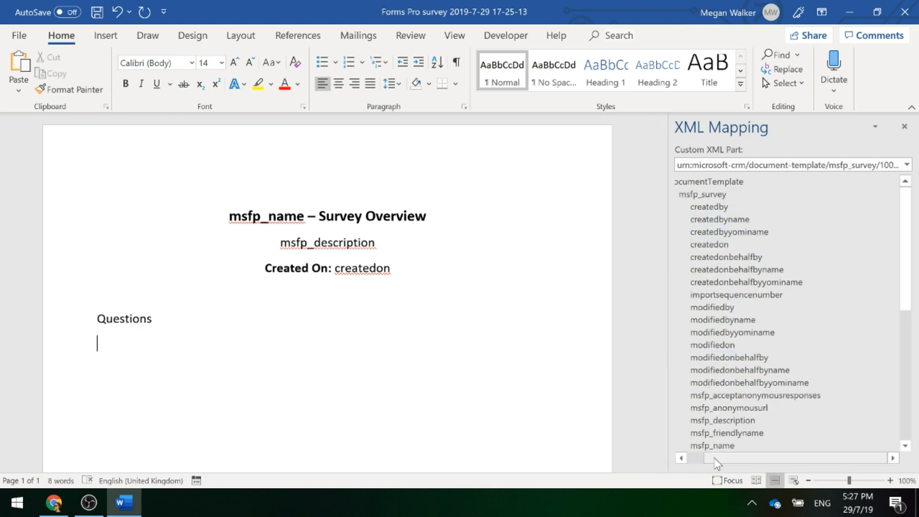
left_click(691, 458)
scroll(729, 289, "down", 10)
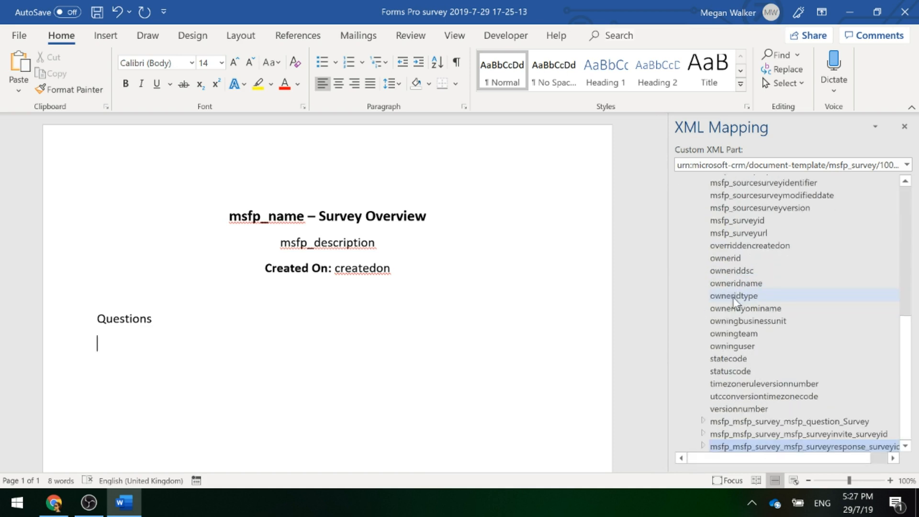
left_click(703, 421)
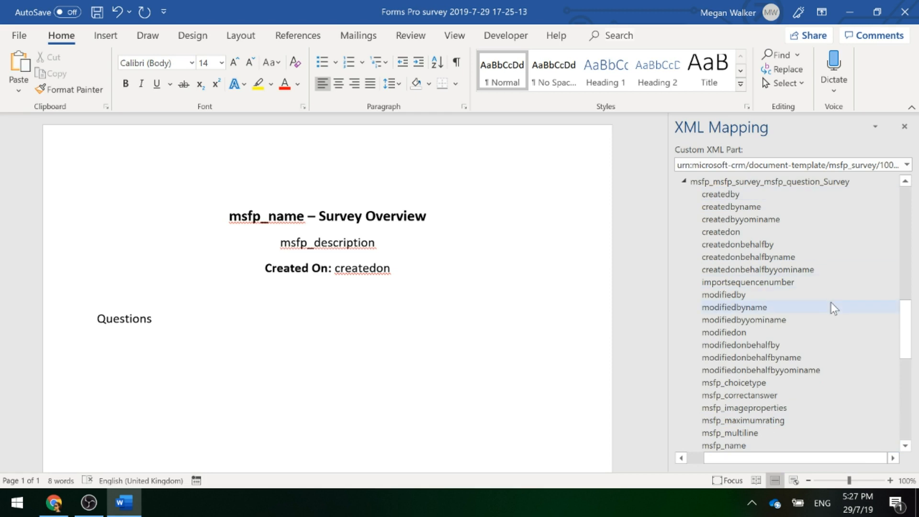
scroll(831, 308, "down", 5)
scroll(831, 308, "up", 2)
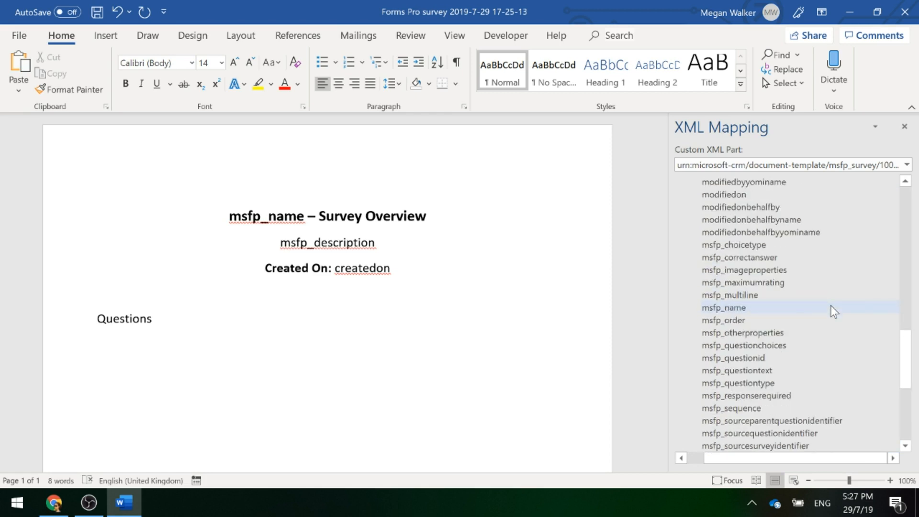
- Insert a table with four columns and two rows directly below the Questions line
left_click(106, 36)
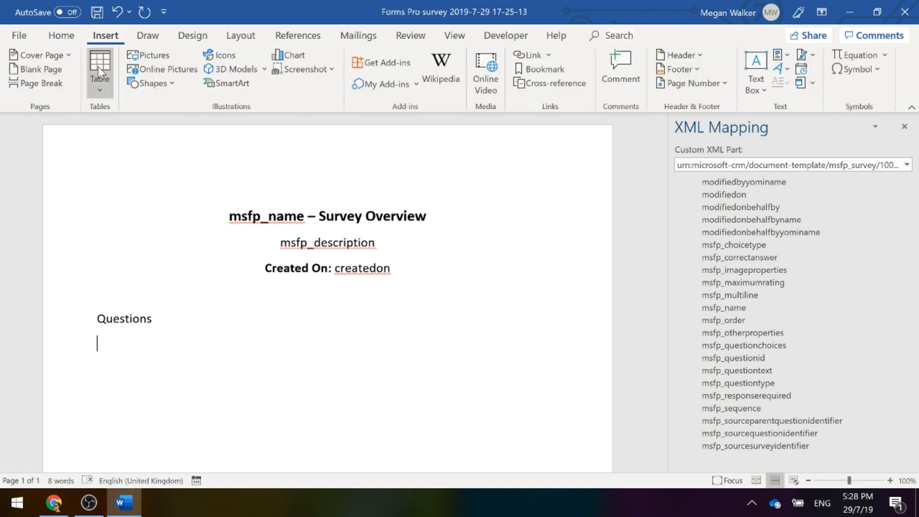
left_click(95, 79)
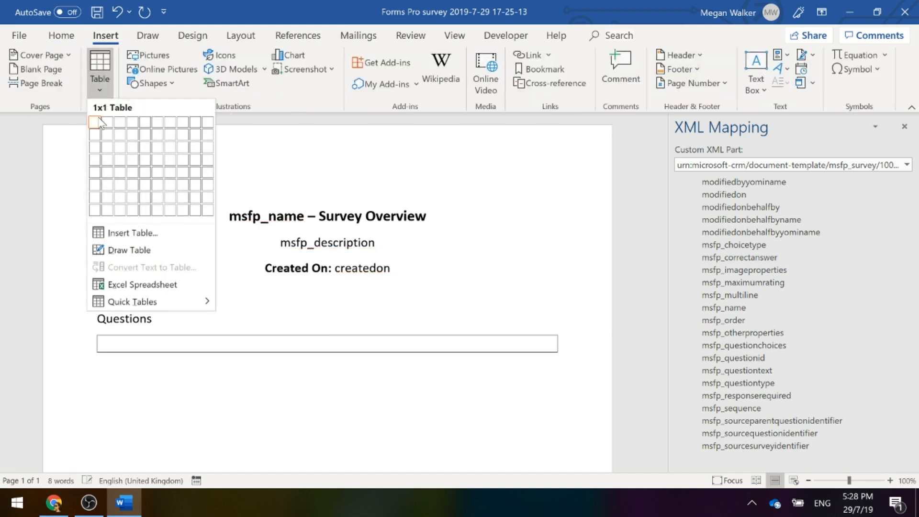
left_click(132, 134)
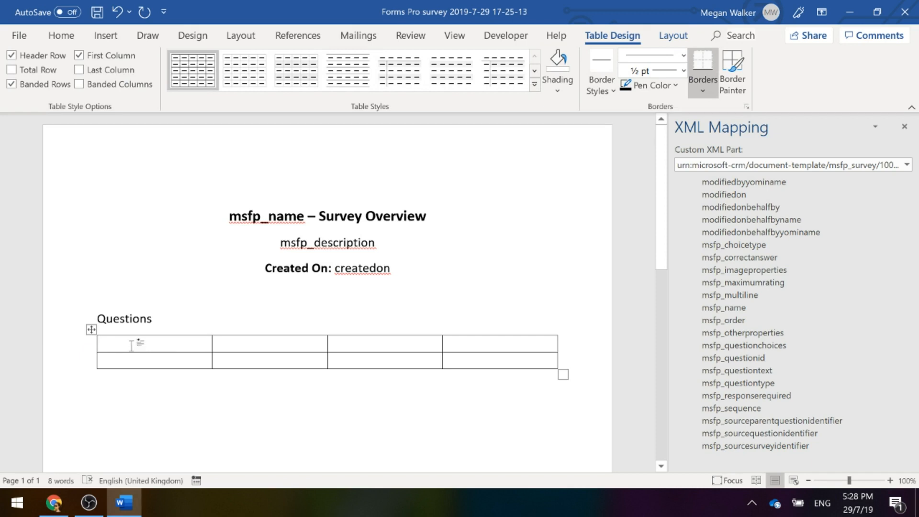
- Enter the headers "Question", "Question Type" and "Required" in the first three cells of the table's top row
type("Question")
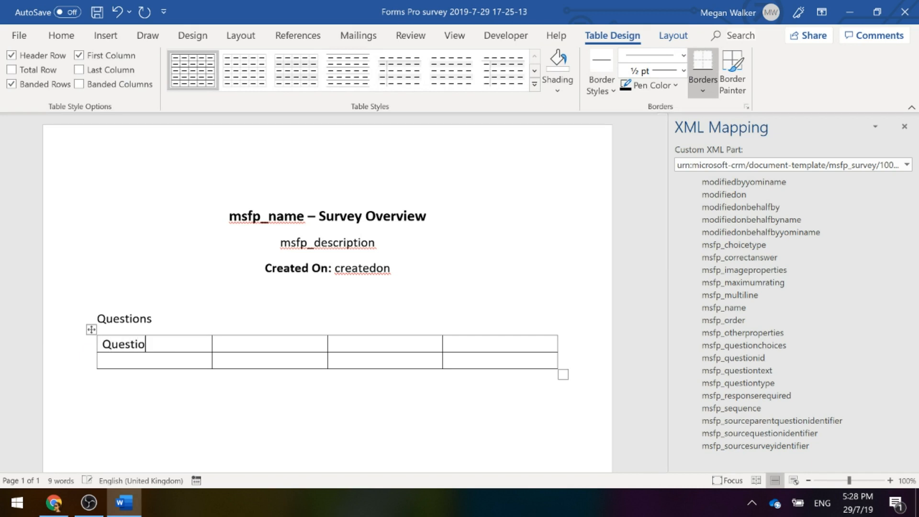
key("Tab")
type("Question Tyupe")
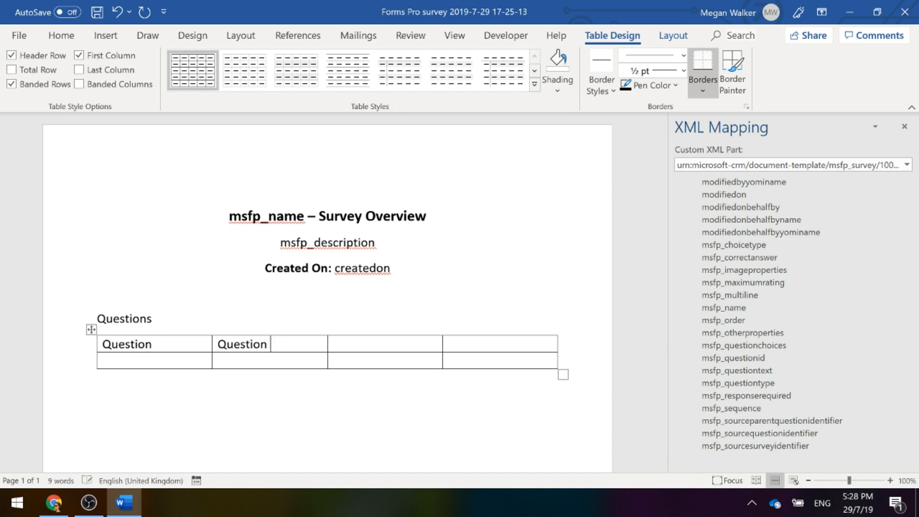
key("BackSpace")
key("BackSpace")
key("BackSpace")
type("pe")
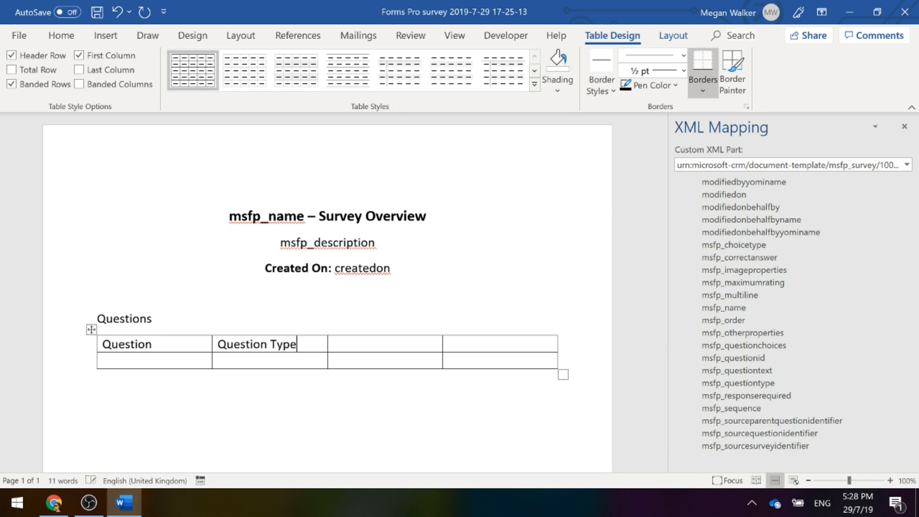
key("Tab")
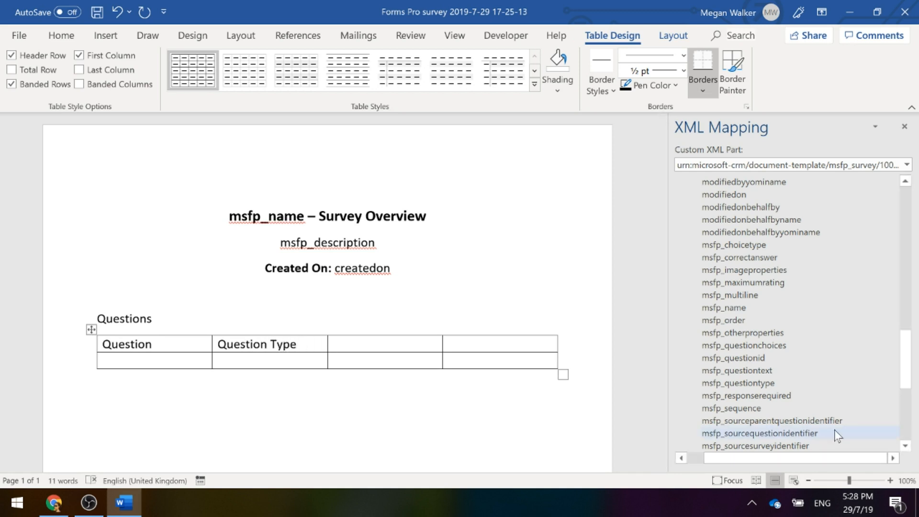
scroll(872, 378, "down", 1)
scroll(875, 382, "down", 1)
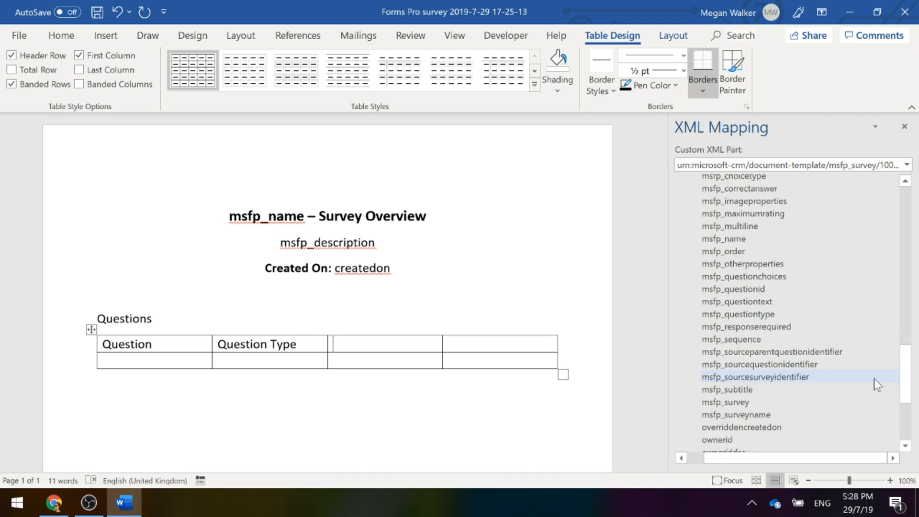
type("REqu")
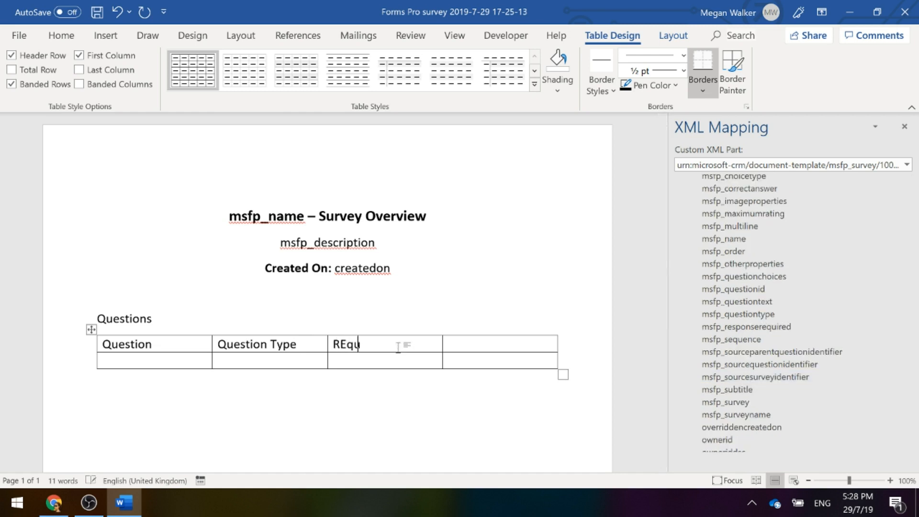
key("BackSpace")
key("BackSpace")
key("BackSpace")
type("equired")
- Delete the empty fourth column of the questions table
right_click(491, 335)
left_click(710, 380)
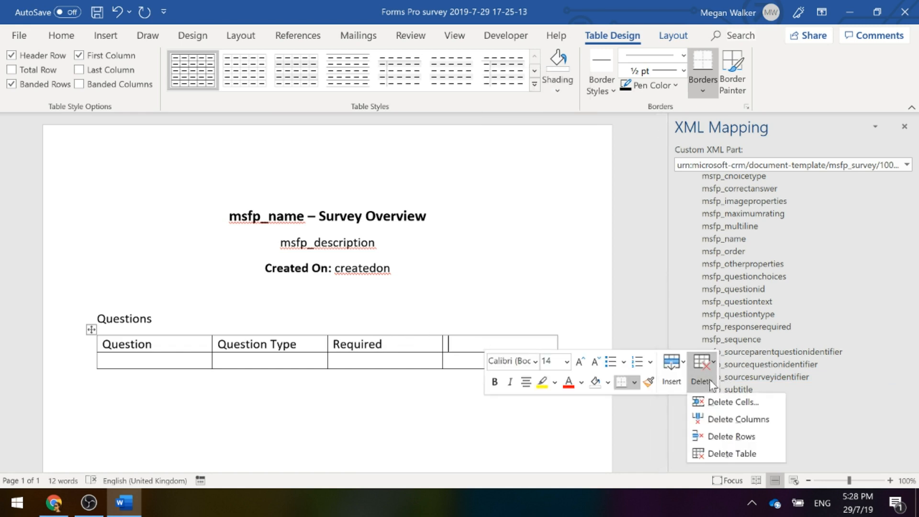
left_click(729, 419)
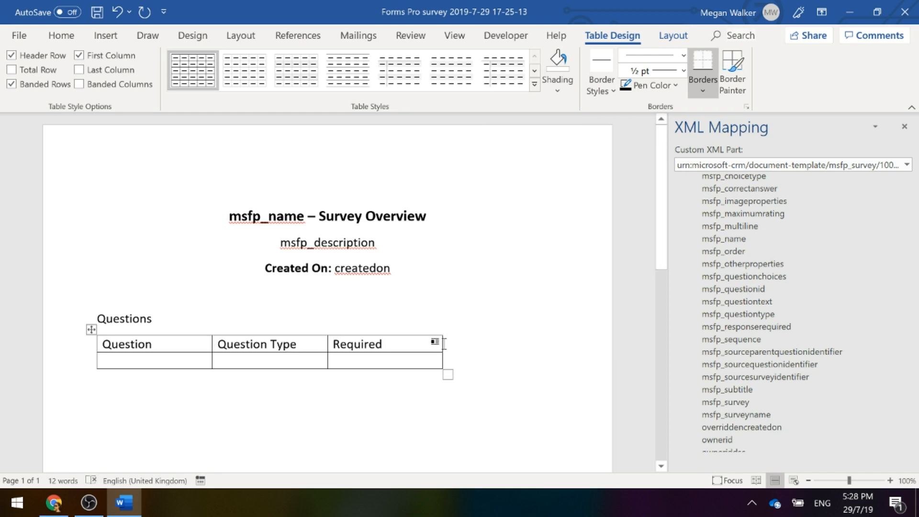
- Widen the table to about the full text width, making Question the widest column and Required the narrowest, with each header on one line
left_click_drag(442, 345, 565, 346)
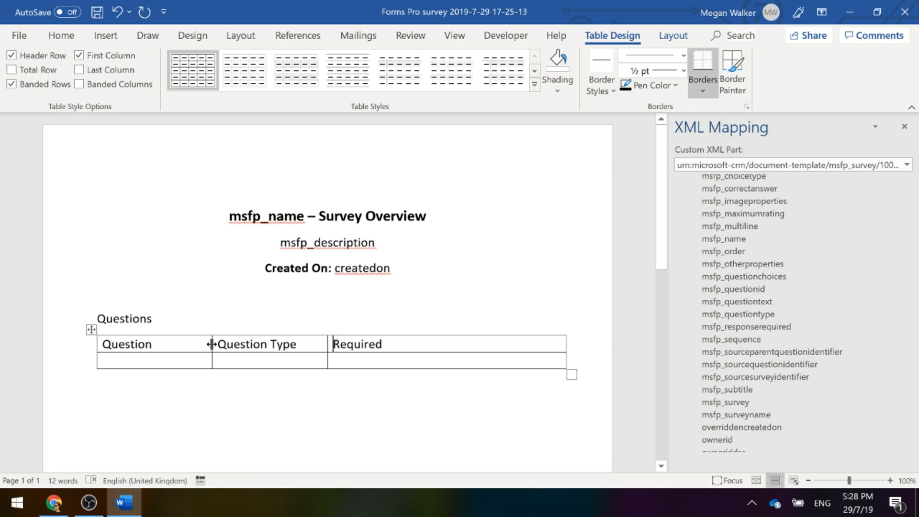
left_click_drag(212, 345, 267, 344)
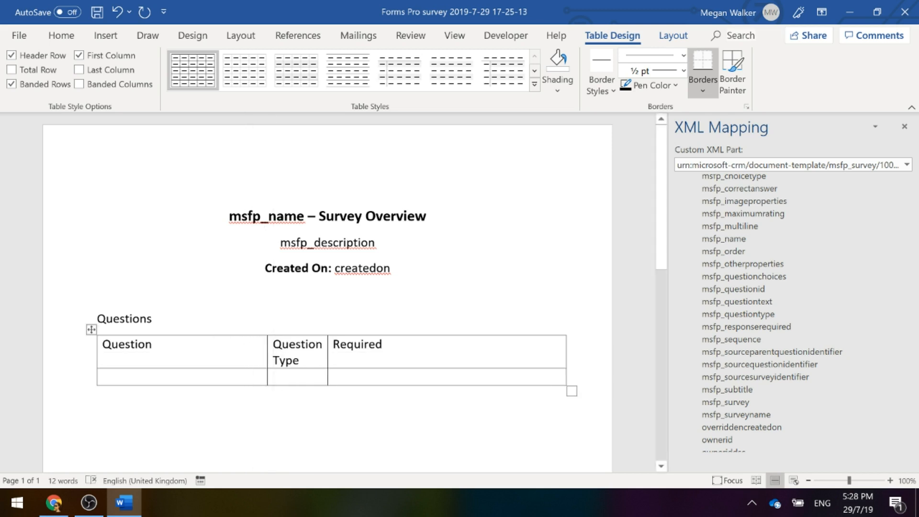
left_click_drag(329, 344, 467, 344)
left_click_drag(266, 345, 339, 344)
left_click(306, 386)
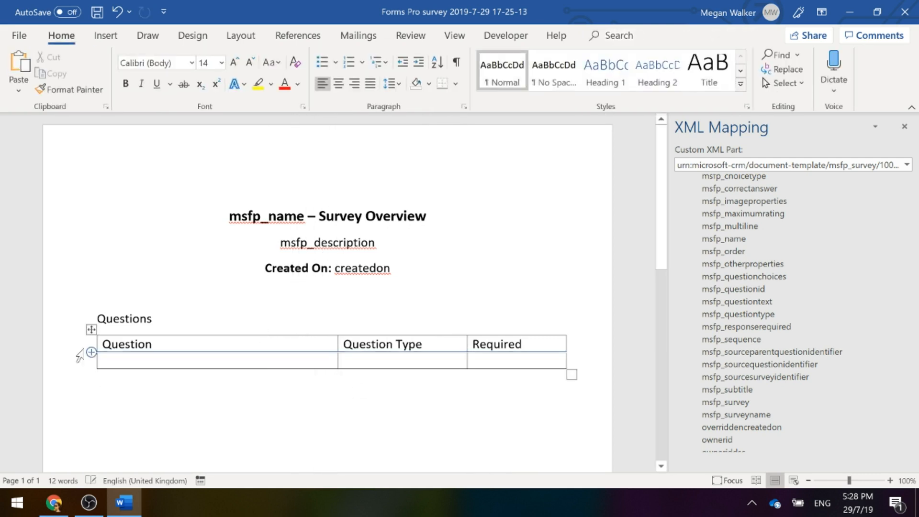
- Make the table's header row bold at size 12 and set the empty second row to size 12
left_click(76, 344)
left_click(67, 42)
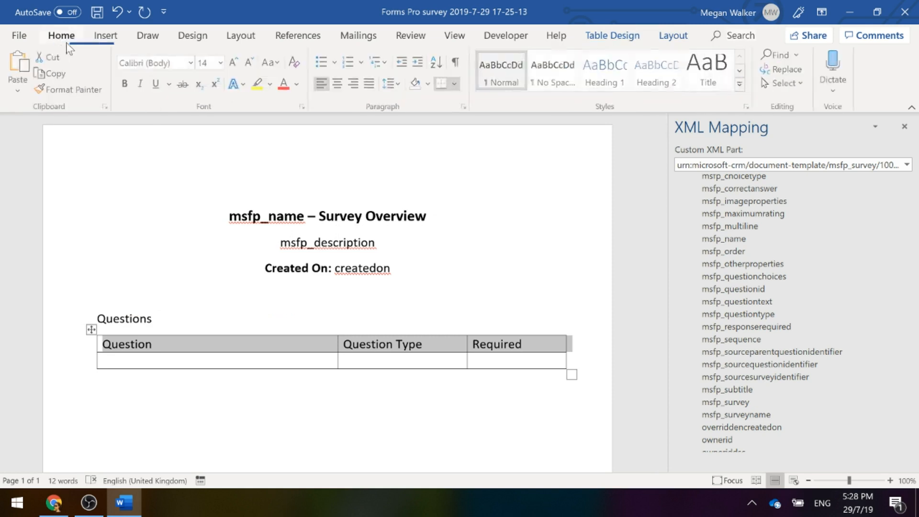
left_click(125, 84)
left_click(249, 62)
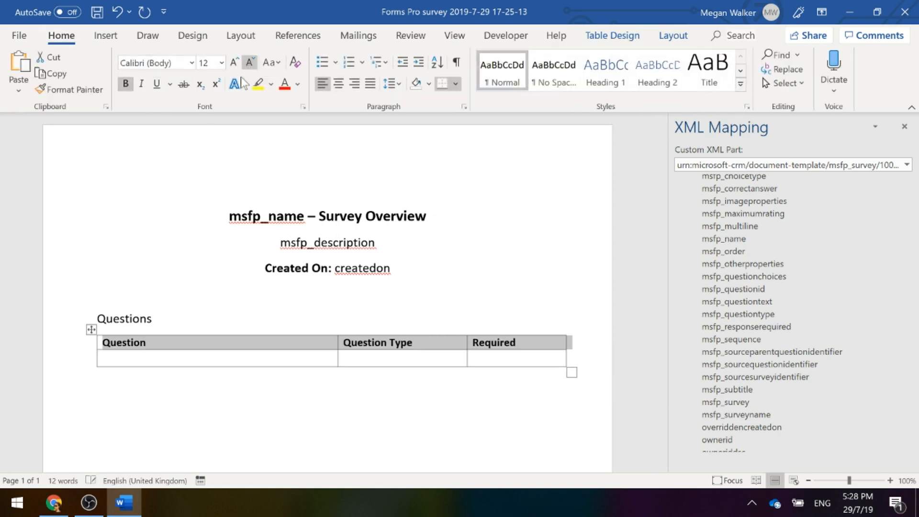
left_click(168, 359)
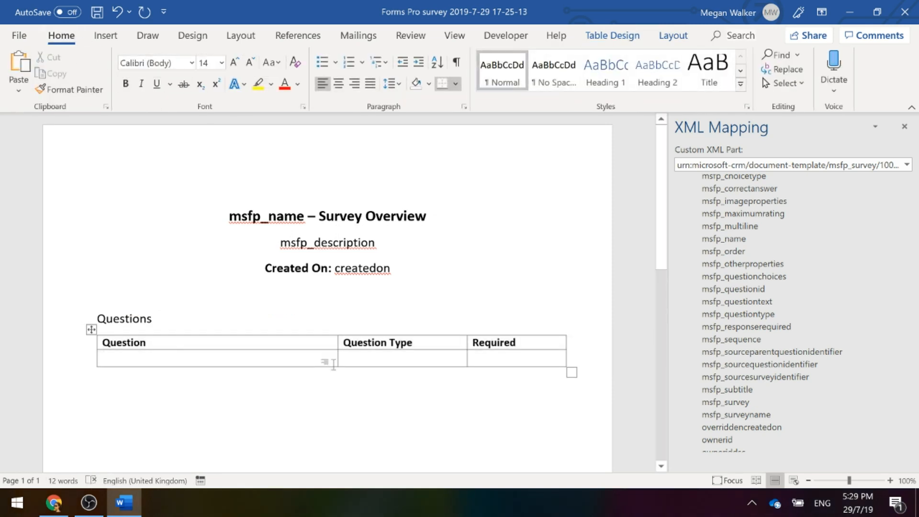
left_click(75, 361)
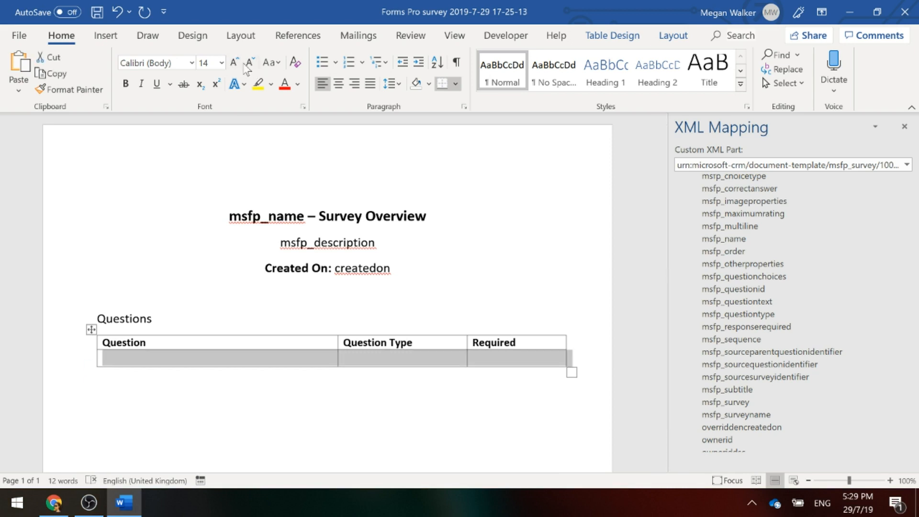
left_click(249, 63)
- Insert the msfp_questiontext field as a plain text content control in the cell below the Question header
left_click(220, 364)
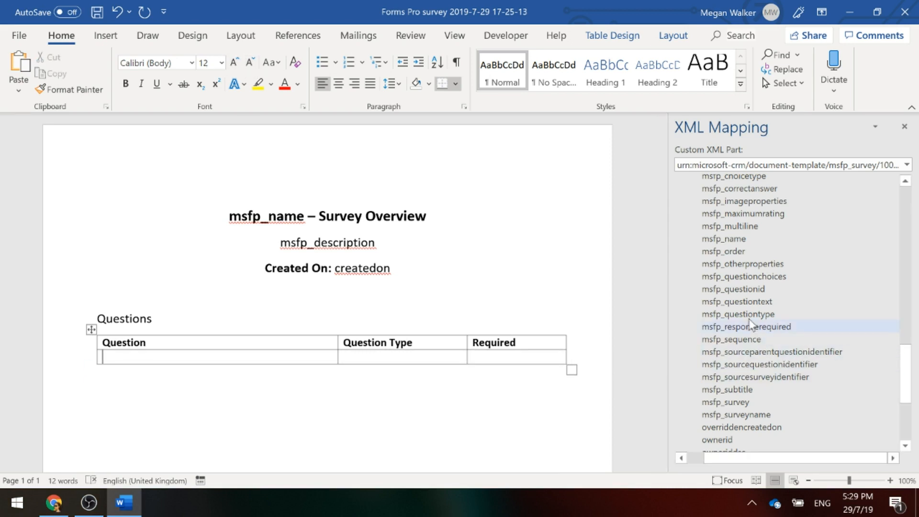
right_click(739, 303)
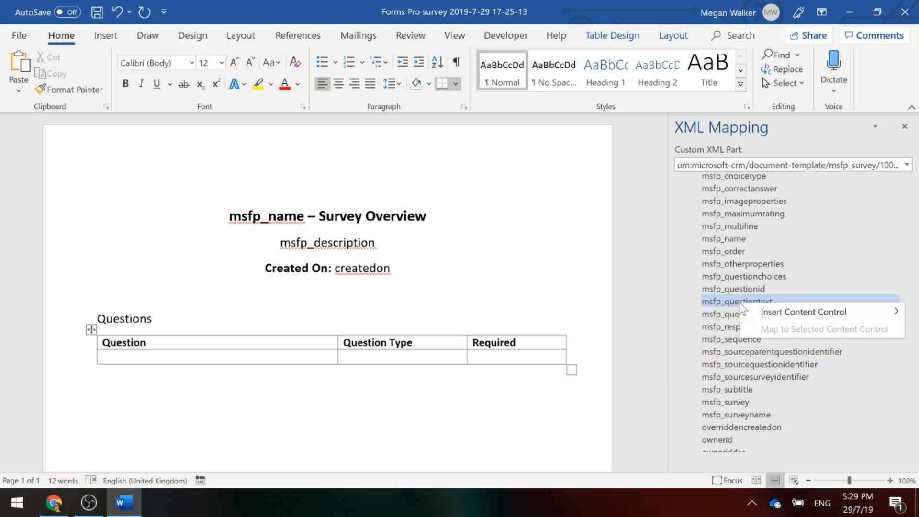
mouse_move(776, 315)
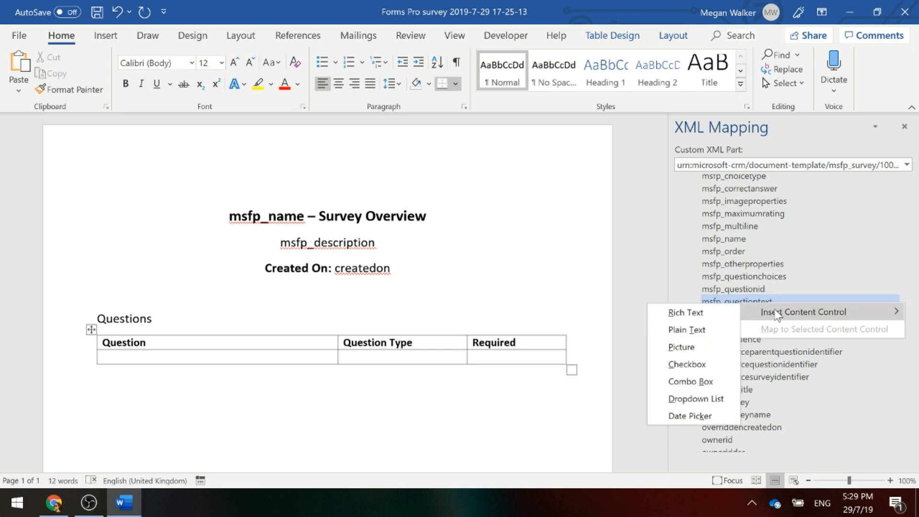
left_click(699, 330)
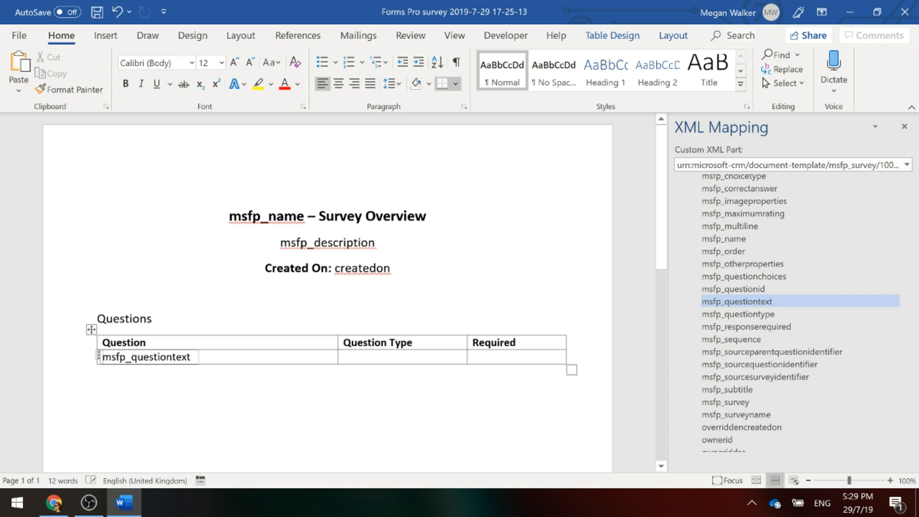
- Insert the msfp_questiontype field as a plain text content control in the cell below the Question Type header
left_click(406, 359)
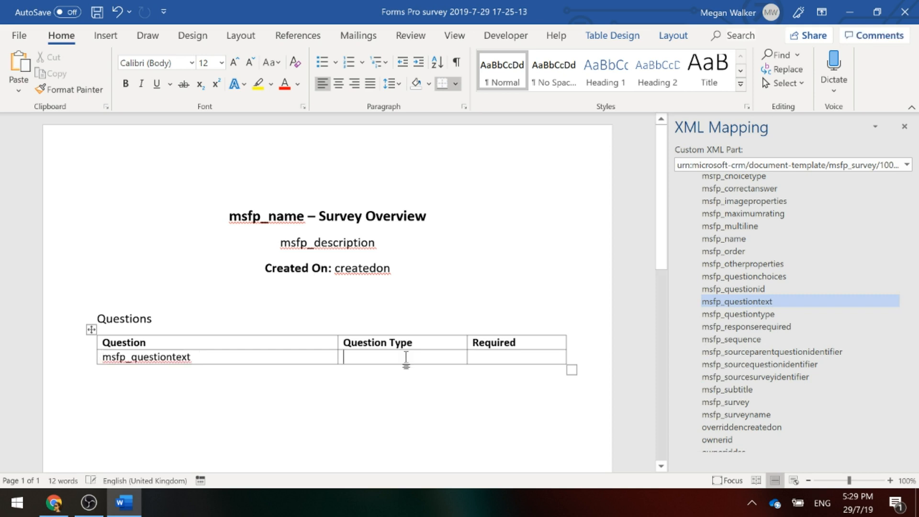
right_click(725, 318)
mouse_move(746, 319)
left_click(647, 339)
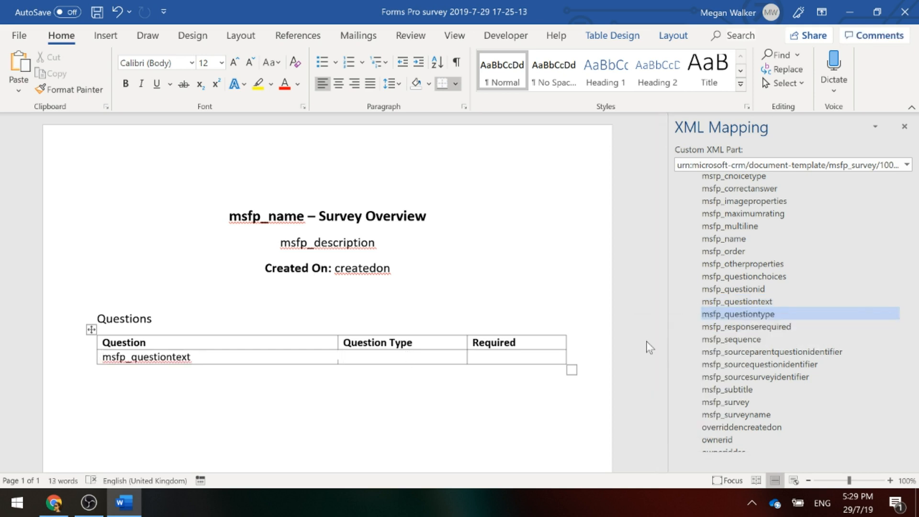
- Insert the msfp_responserequired field as a plain text content control in the cell below the Required header
left_click(517, 359)
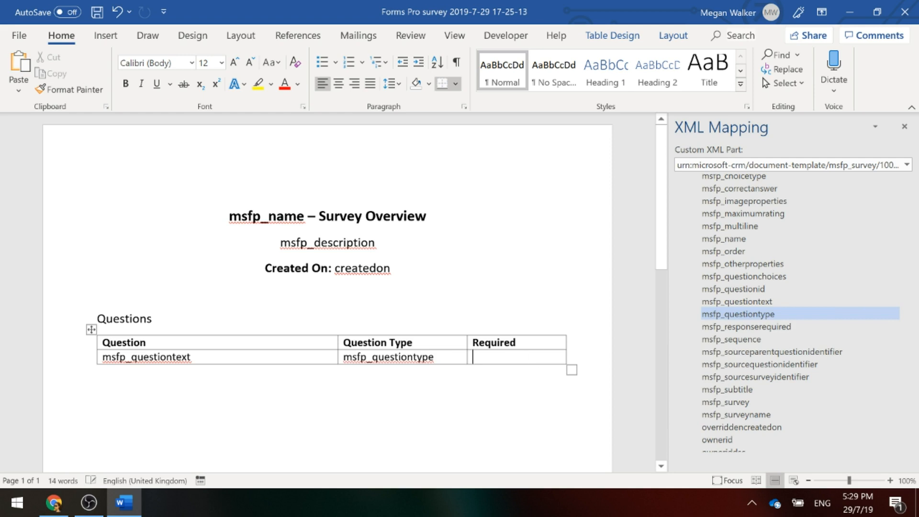
right_click(750, 330)
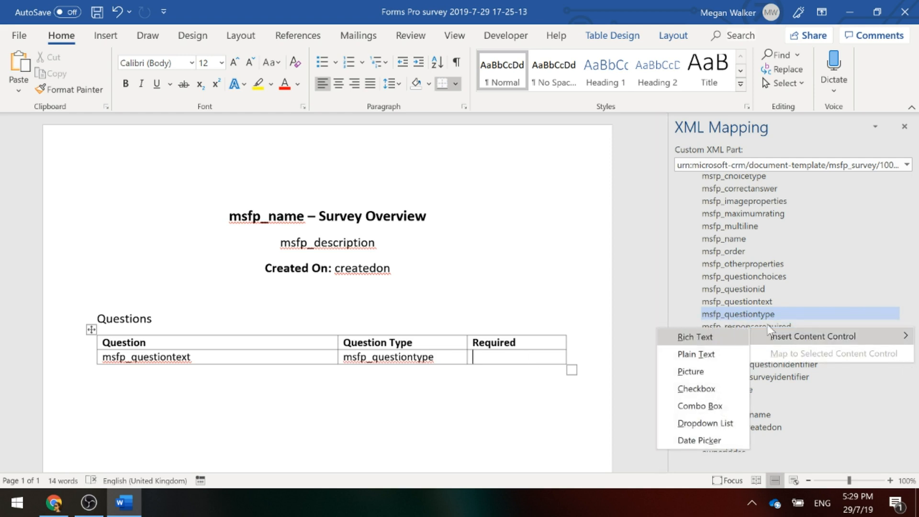
left_click(785, 324)
right_click(759, 325)
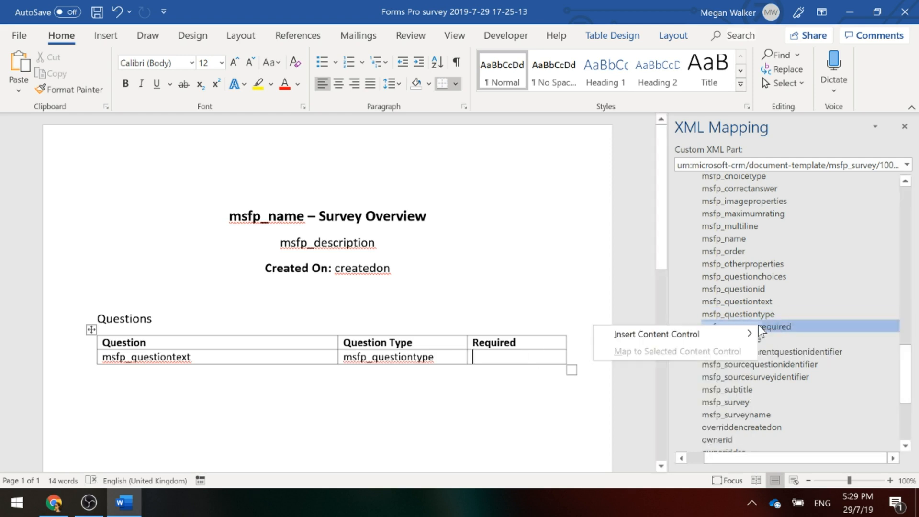
left_click(733, 351)
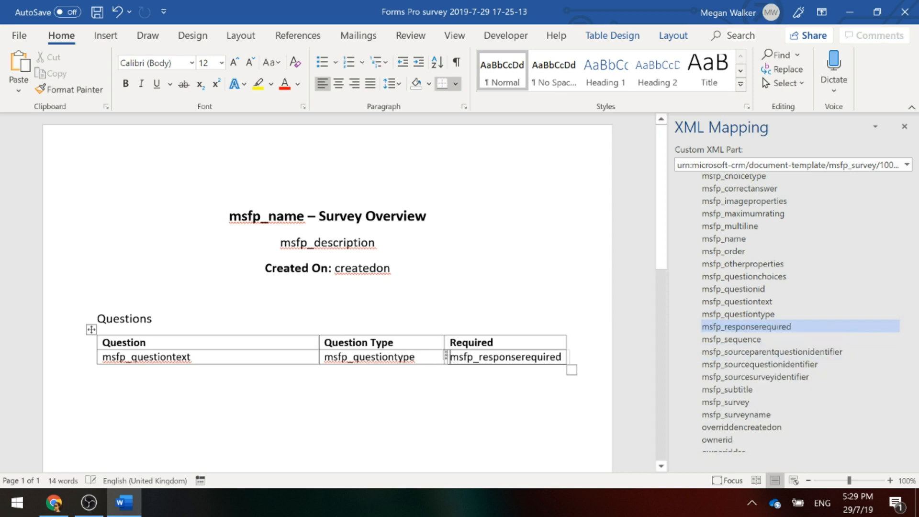
left_click(488, 426)
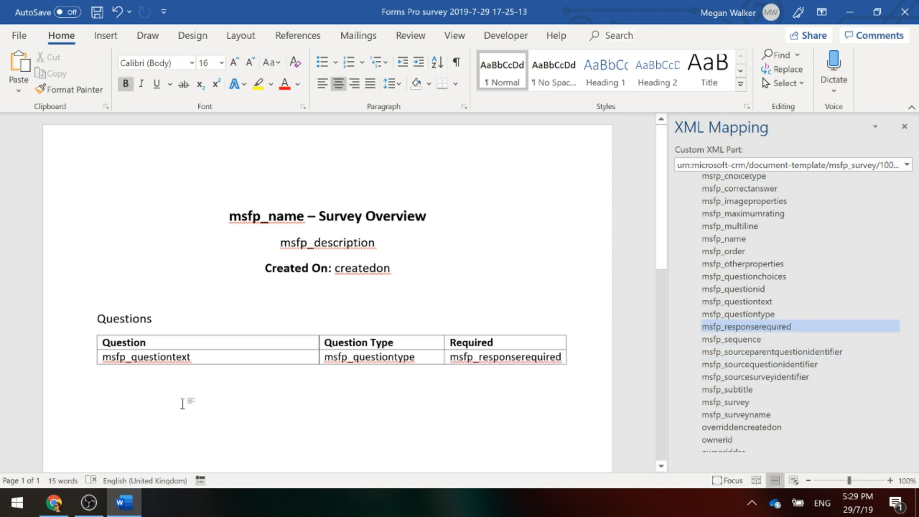
- Wrap the table's second row in a repeating content control mapped to msfp_msfp_survey_msfp_question_Survey
scroll(818, 363, "up", 1)
scroll(817, 362, "down", 11)
scroll(810, 373, "up", 3)
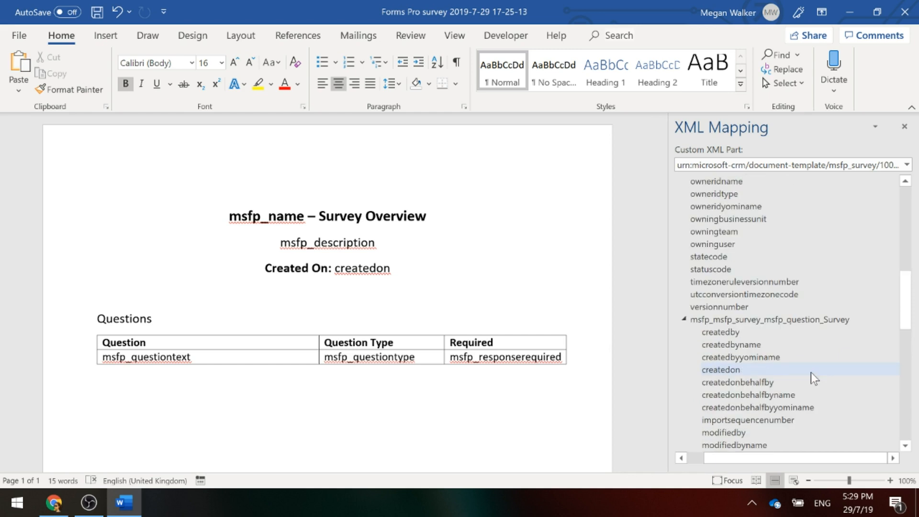
left_click(76, 362)
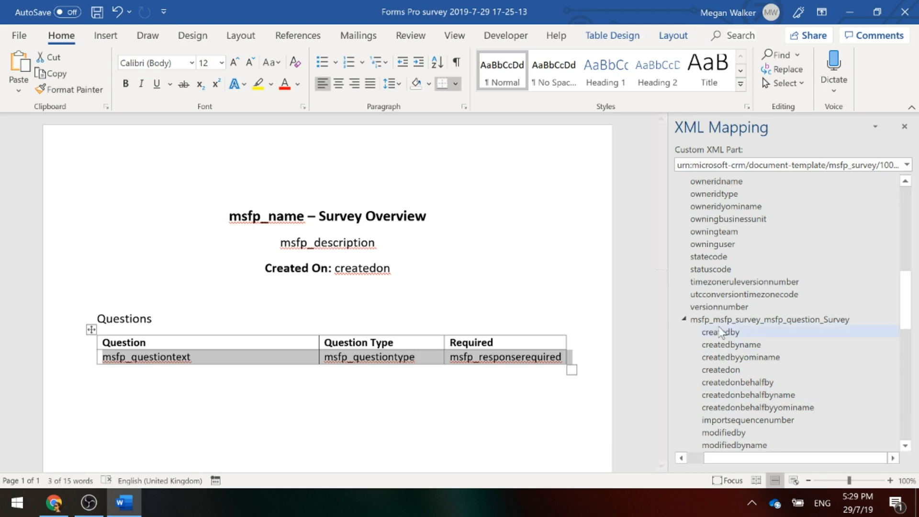
left_click(685, 319)
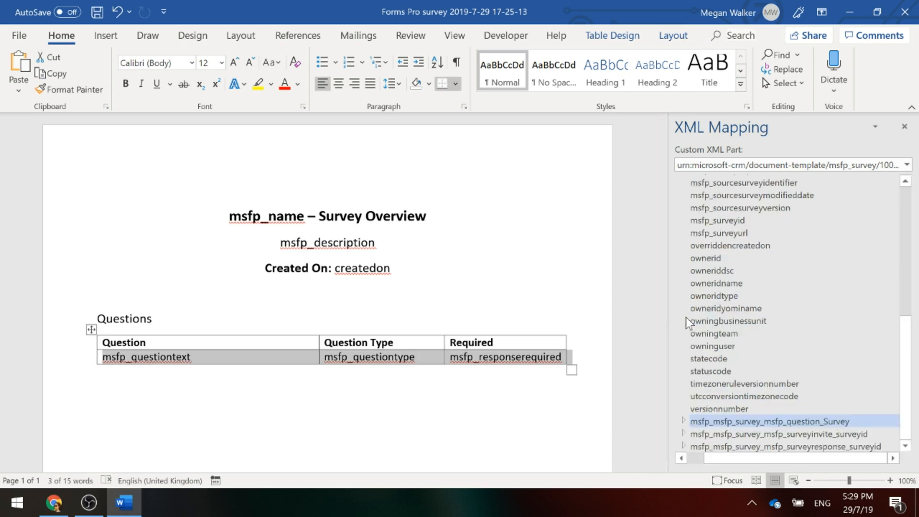
right_click(760, 423)
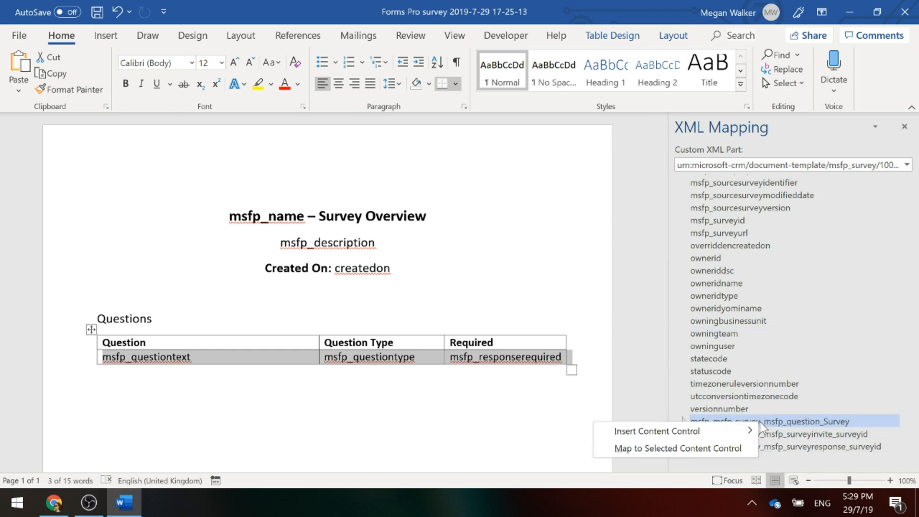
mouse_move(730, 433)
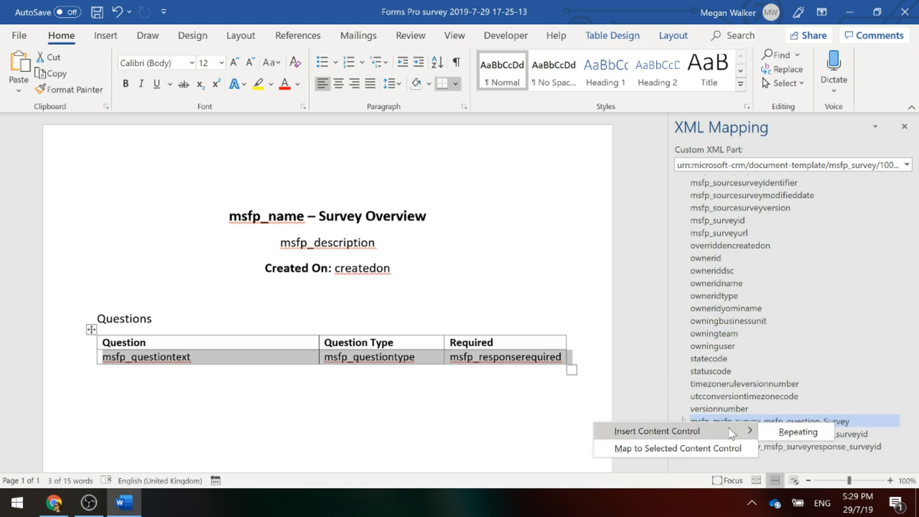
left_click(798, 432)
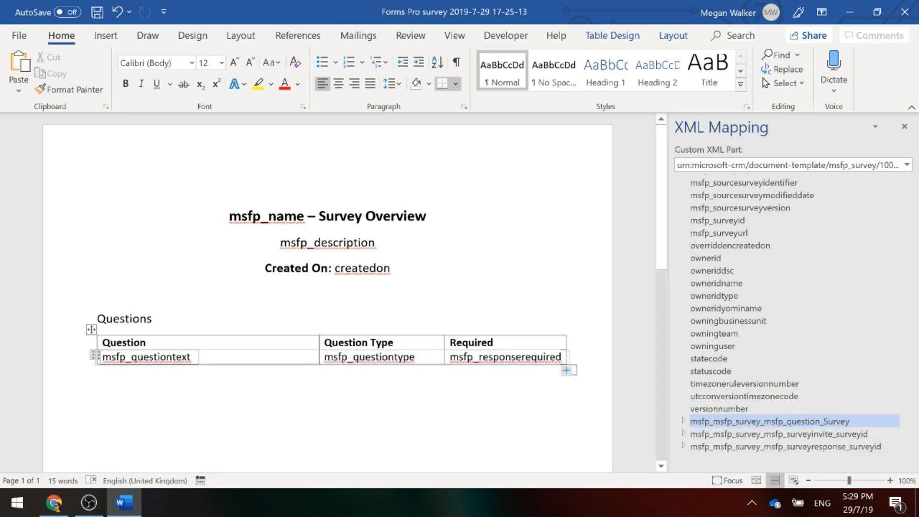
- Switch to the completed Survey Overview document and show its XML mapping structure alongside the page
left_click(505, 391)
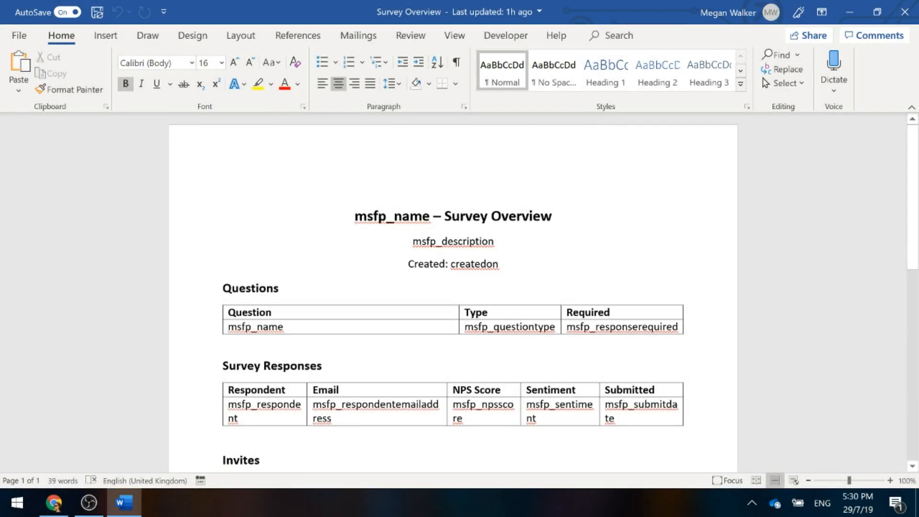
left_click(498, 38)
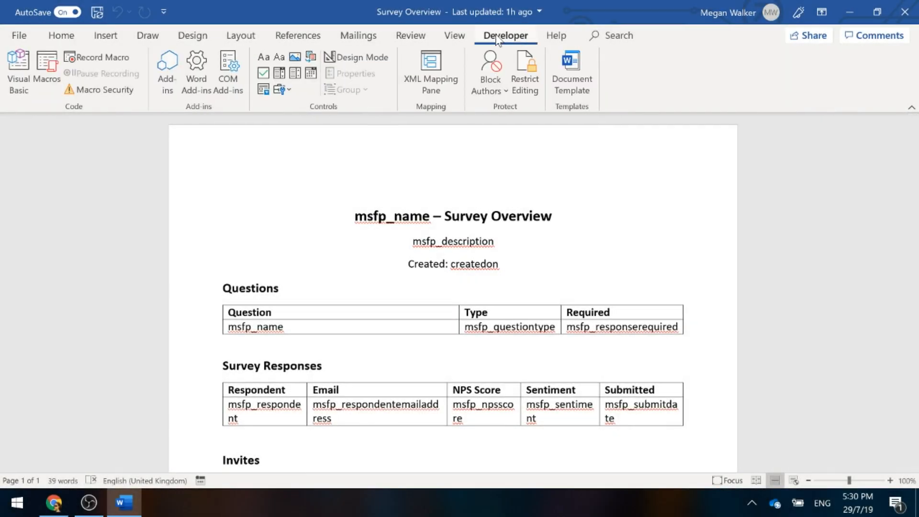
left_click(431, 67)
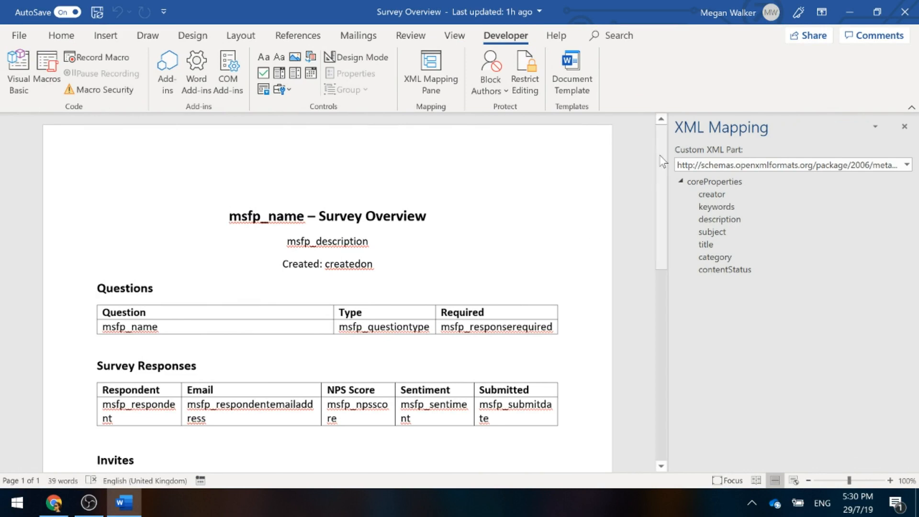
scroll(664, 177, "down", 1)
mouse_move(662, 171)
left_mouse_down()
mouse_move(661, 194)
mouse_move(661, 180)
left_mouse_up()
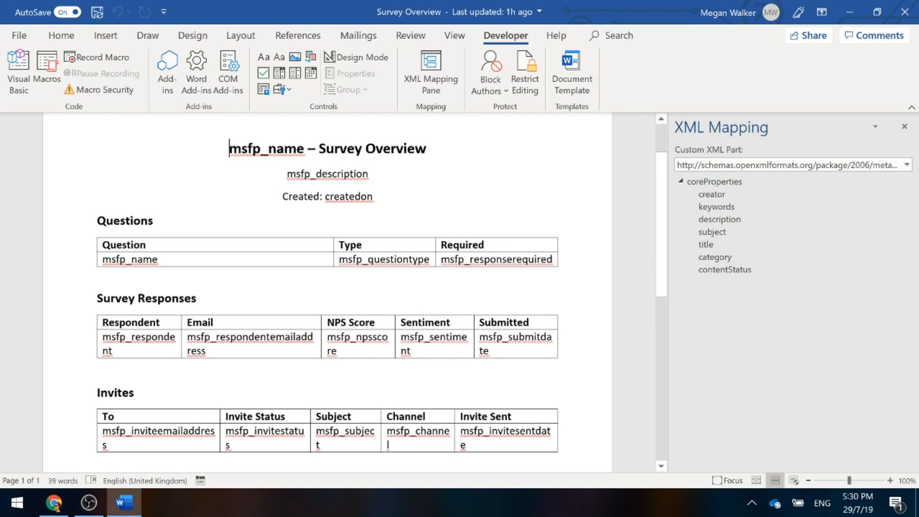
- Examine the field rows of the Questions, Survey Responses and Invites tables in the completed template
left_click(66, 264)
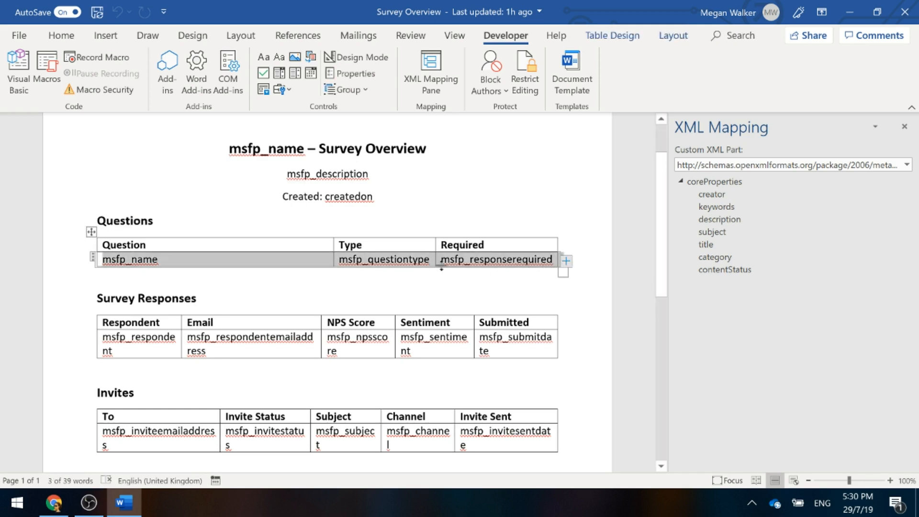
left_click(77, 349)
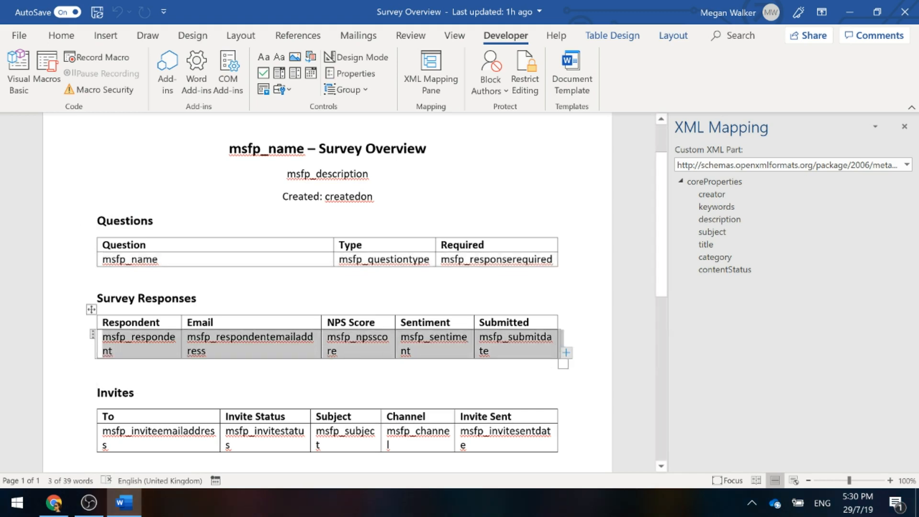
scroll(31, 383, "down", 3)
left_click(67, 380)
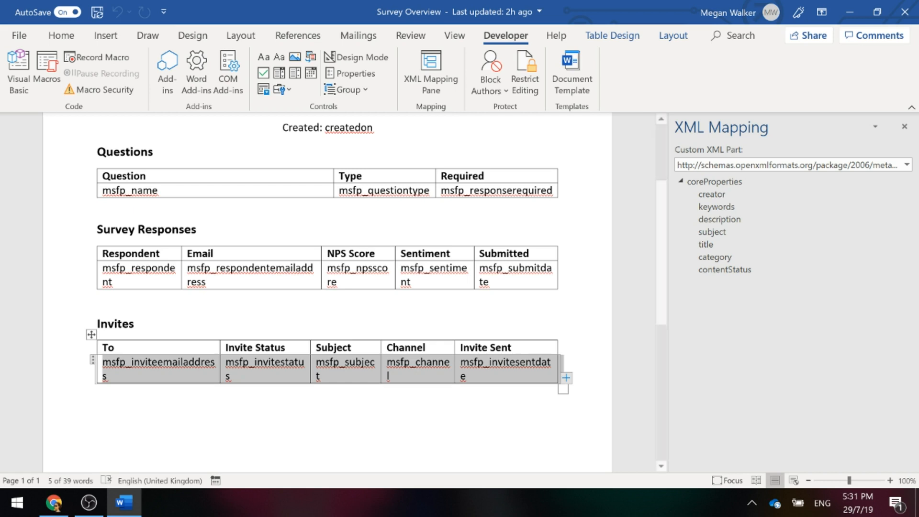
left_click(51, 280)
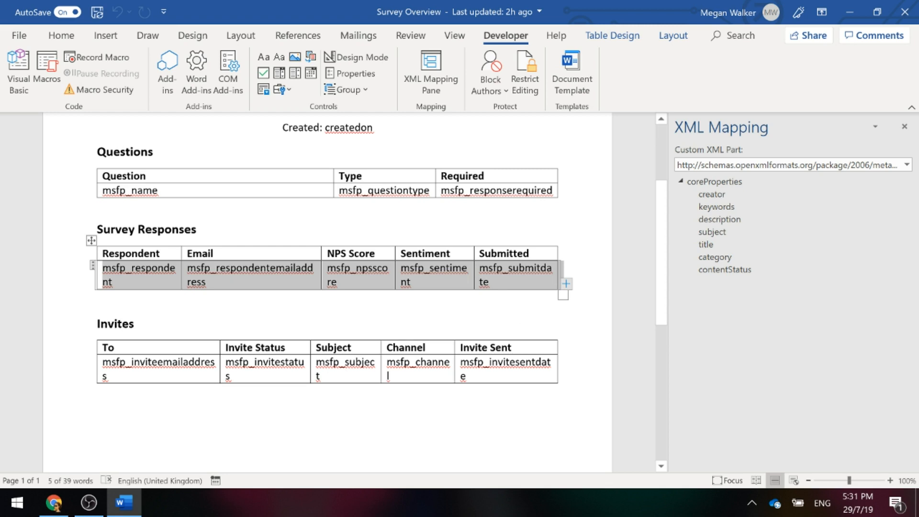
left_click(337, 283)
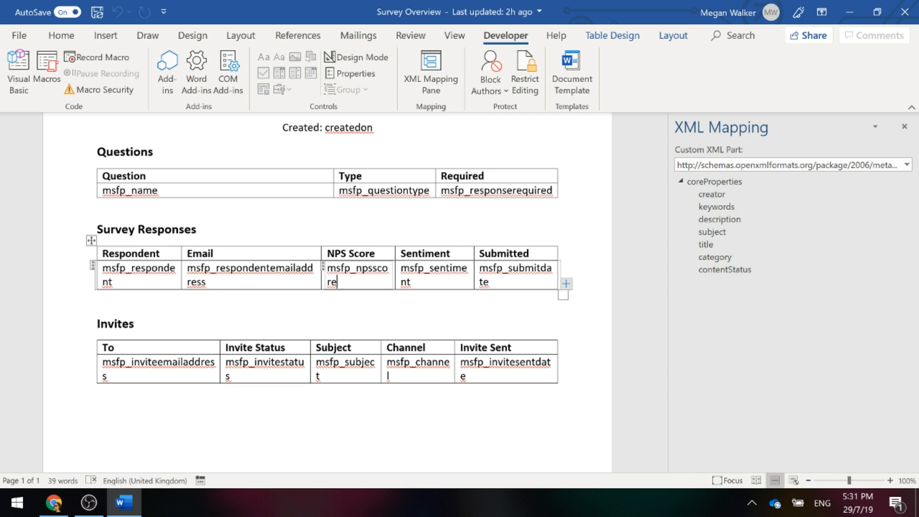
left_click(67, 386)
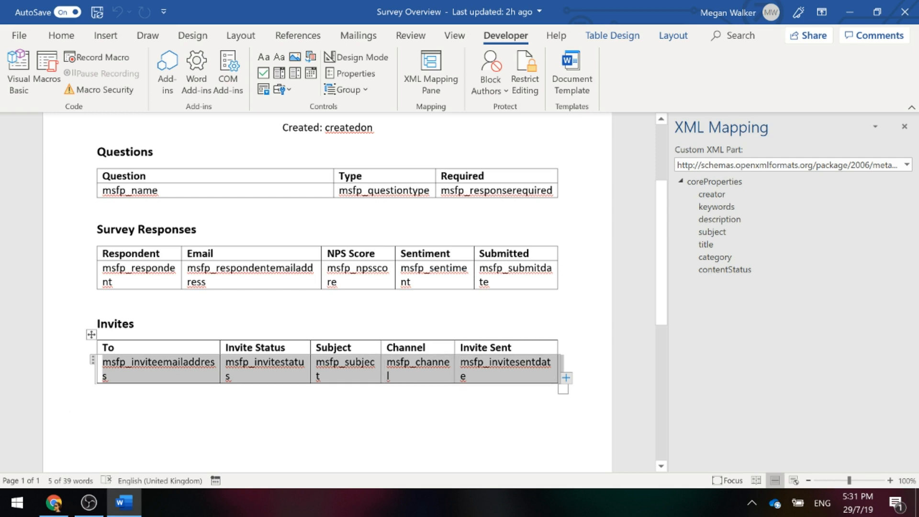
left_click(519, 417)
scroll(519, 417, "up", 5)
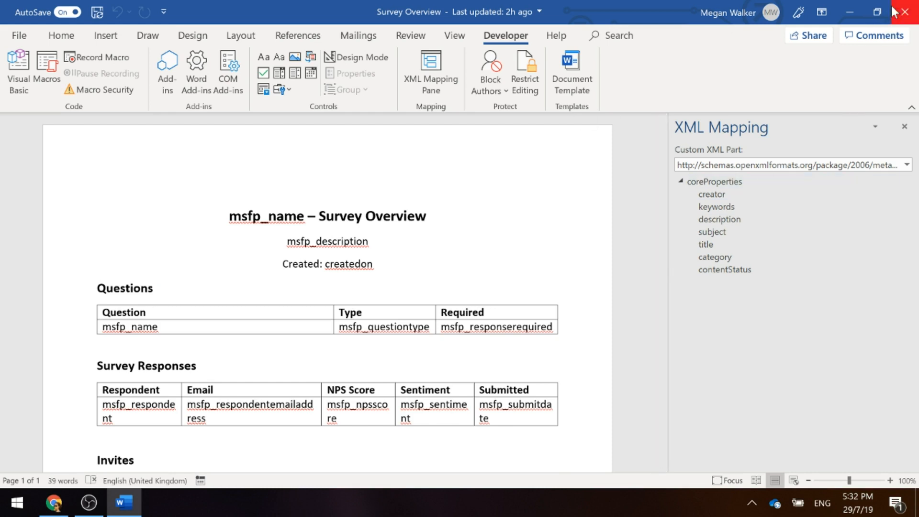
- Close the document, switch to Dynamics 365 in Chrome and upload Survey Overview.docx as a Word template from the Event Feedback survey
left_click(906, 18)
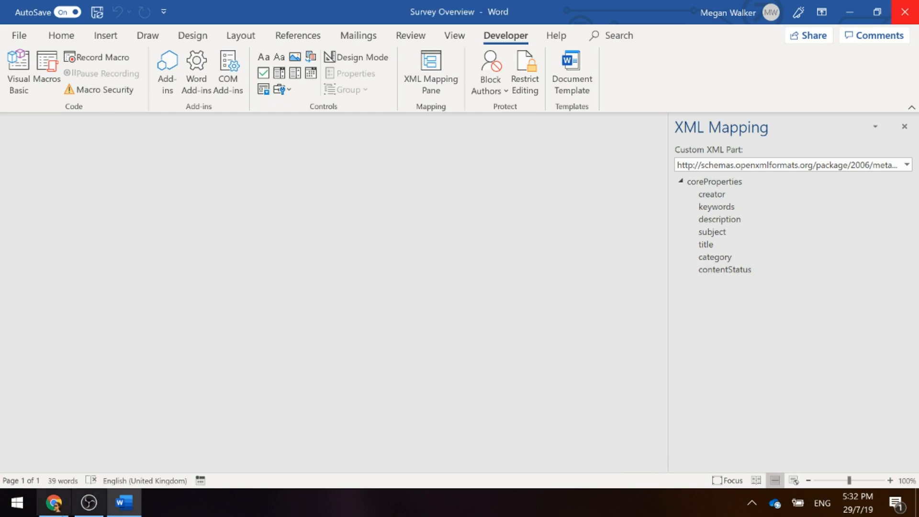
left_click(53, 502)
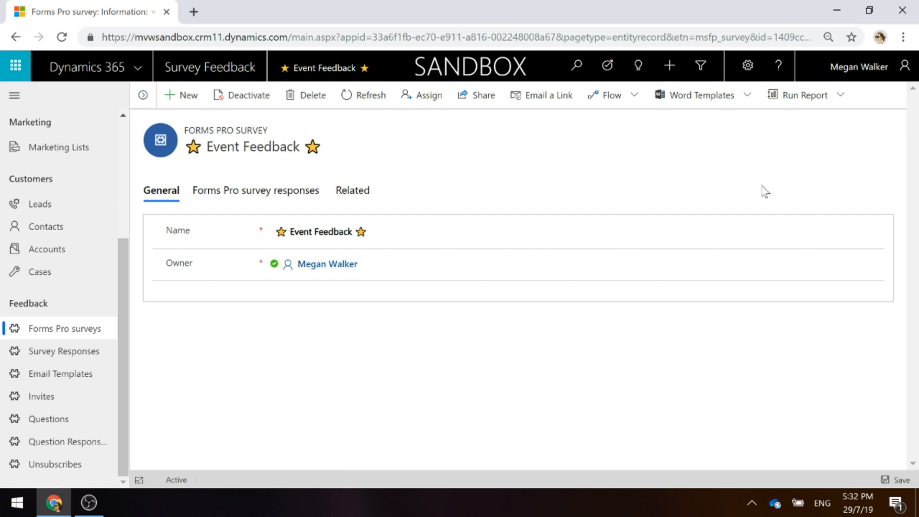
left_click(726, 100)
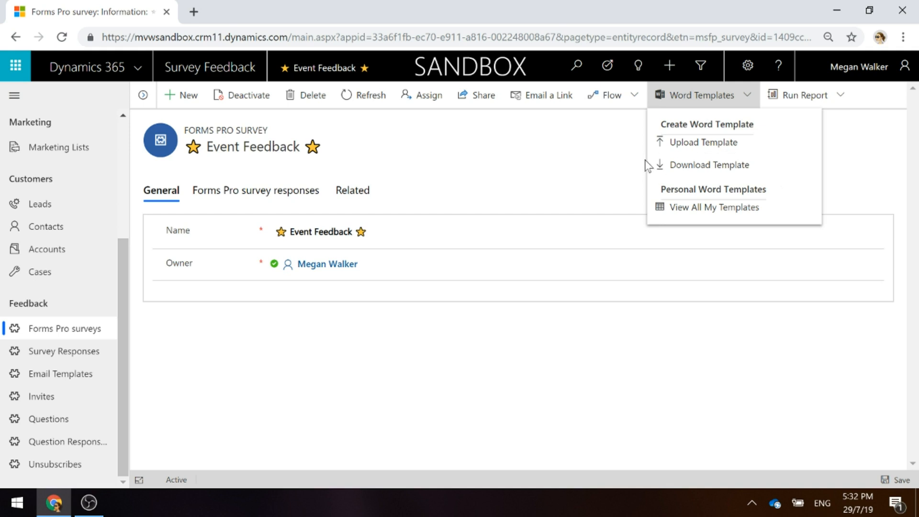
left_click(704, 144)
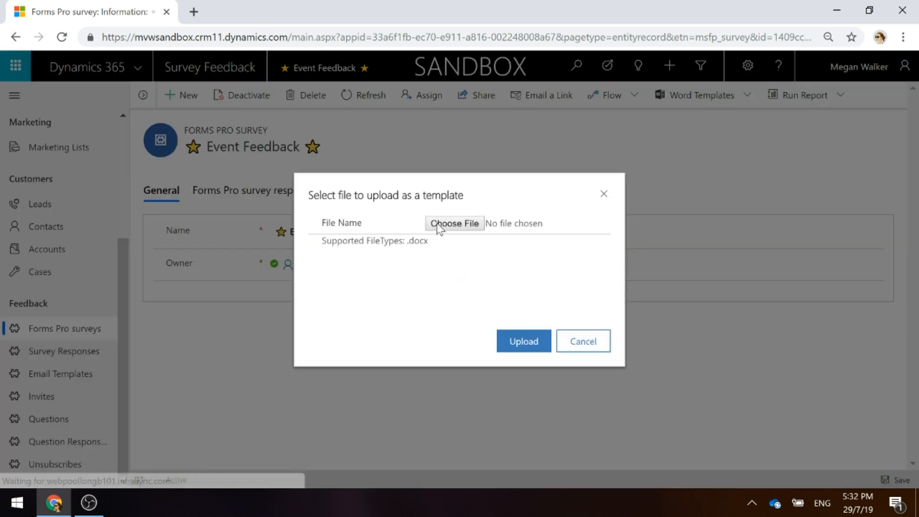
left_click(455, 223)
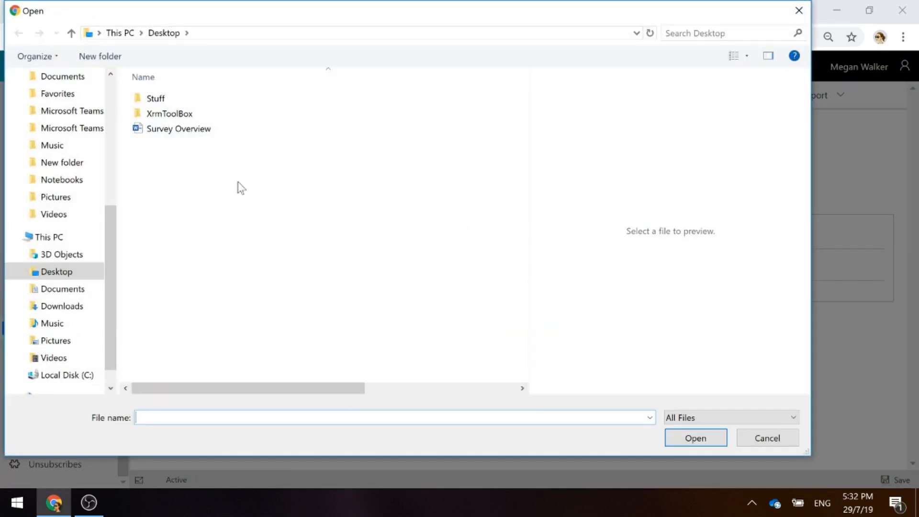
left_click(196, 129)
left_click(681, 435)
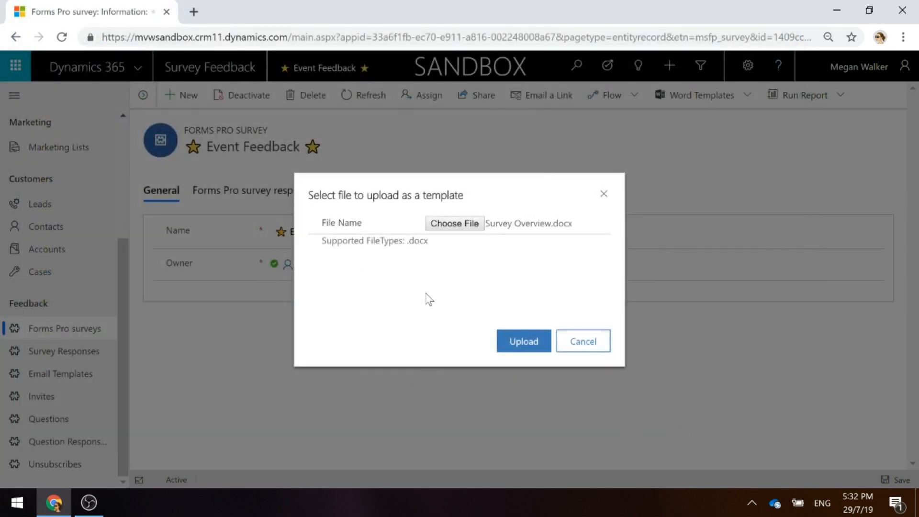
left_click(534, 344)
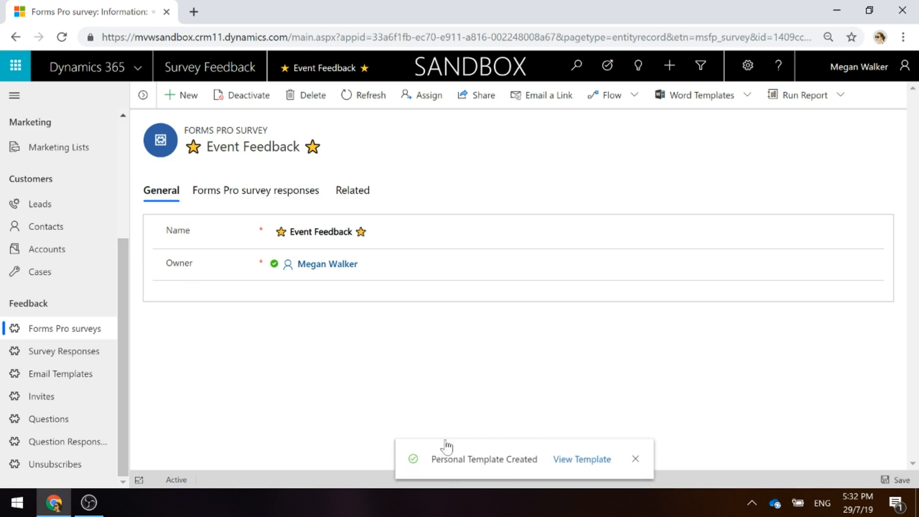
- Generate a document for the Event Feedback survey from the Survey Overview template and open it in Word for editing
left_click(727, 99)
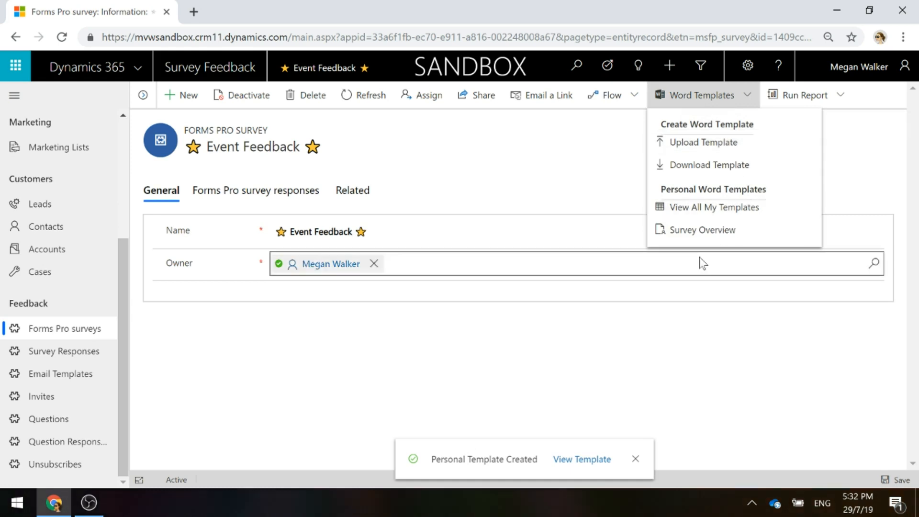
left_click(715, 233)
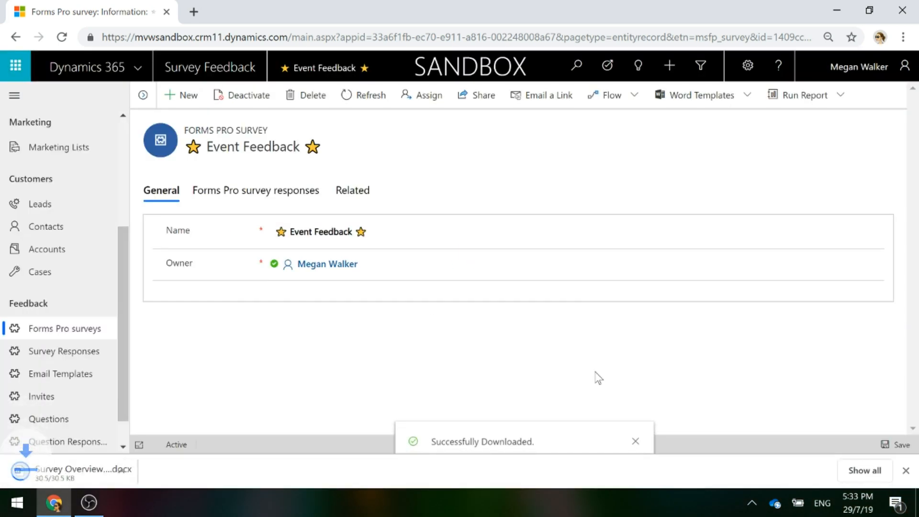
left_click(72, 476)
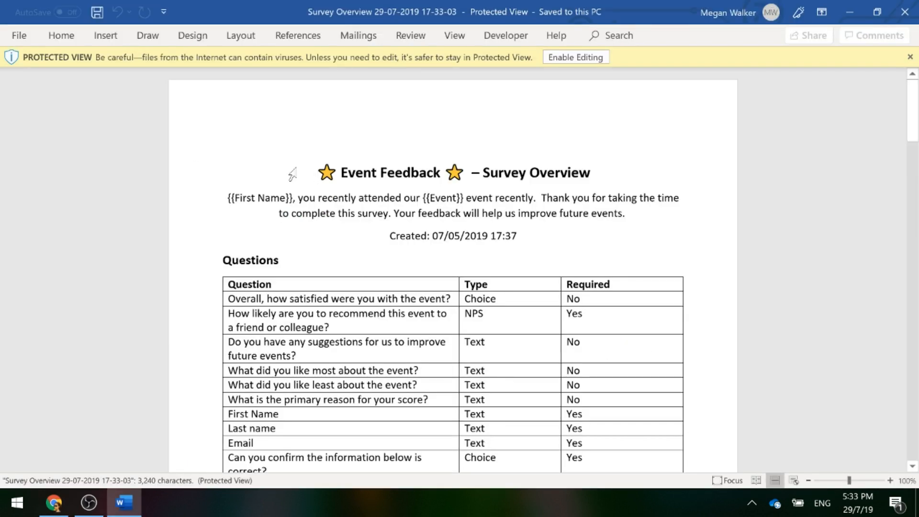
left_click(596, 60)
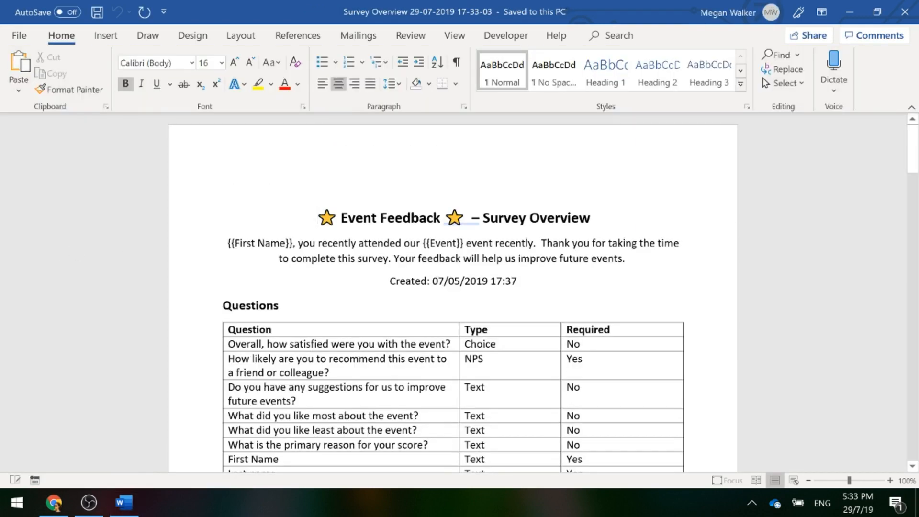
- Review the header details and the Questions and Survey Responses tables in the generated document
left_click(591, 218)
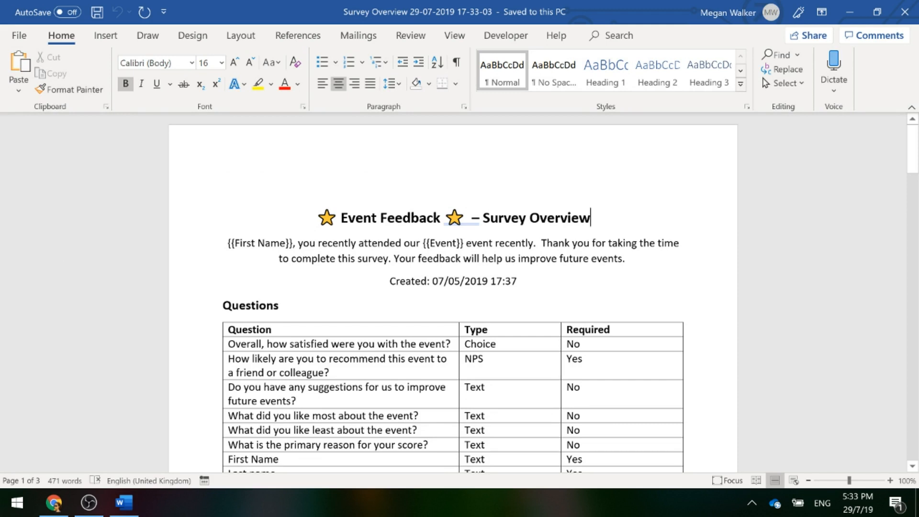
scroll(194, 219, "down", 1)
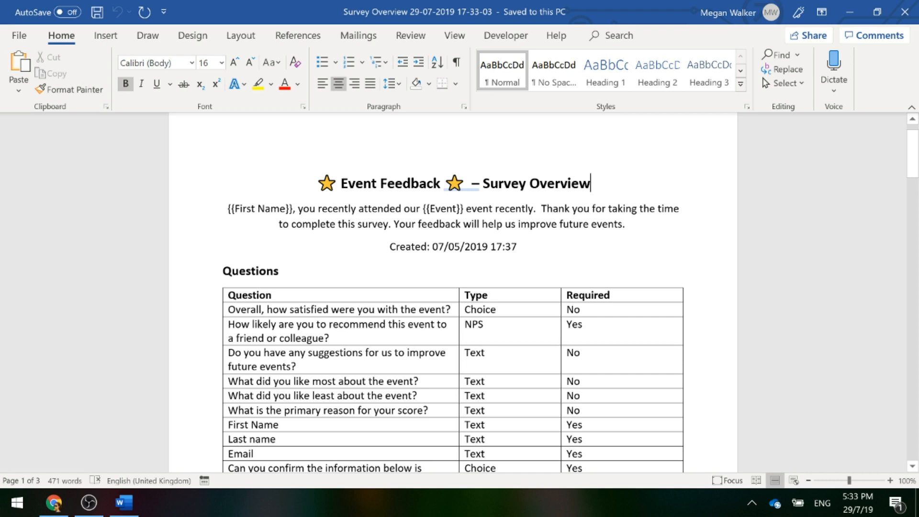
scroll(453, 292, "down", 2)
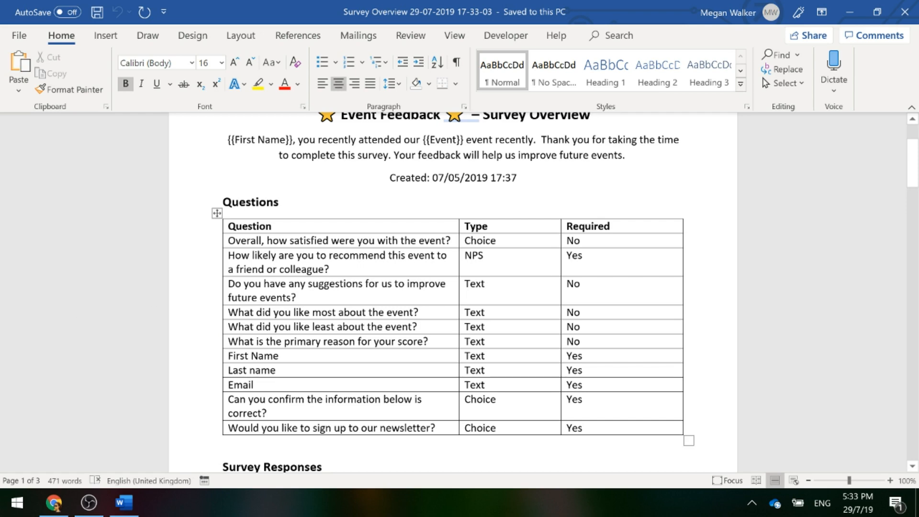
scroll(453, 288, "down", 1)
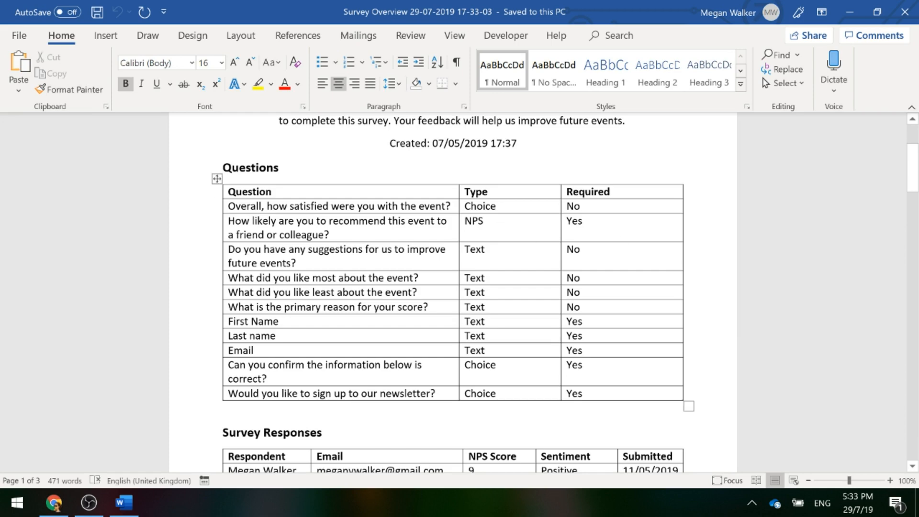
scroll(453, 288, "down", 4)
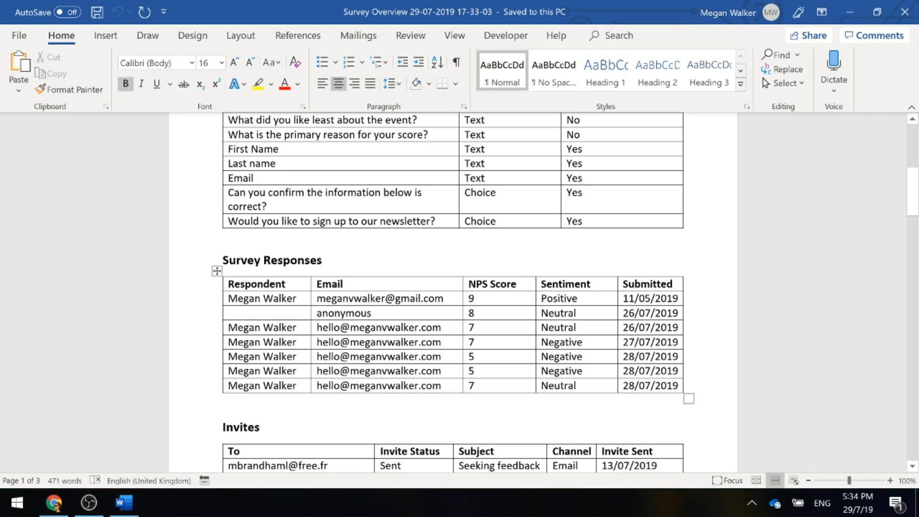
scroll(673, 306, "down", 3)
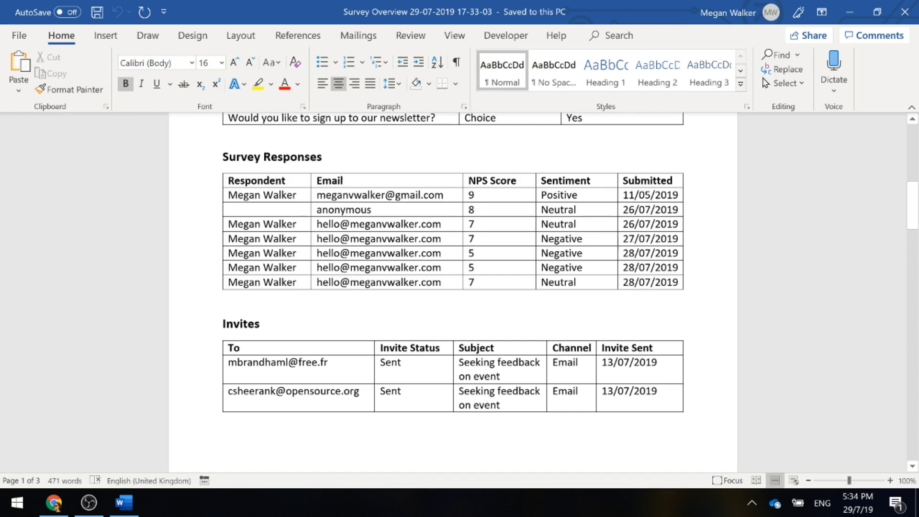
- Review the Invites table down to its last row, and return to the beginning of the document
scroll(452, 287, "down", 10)
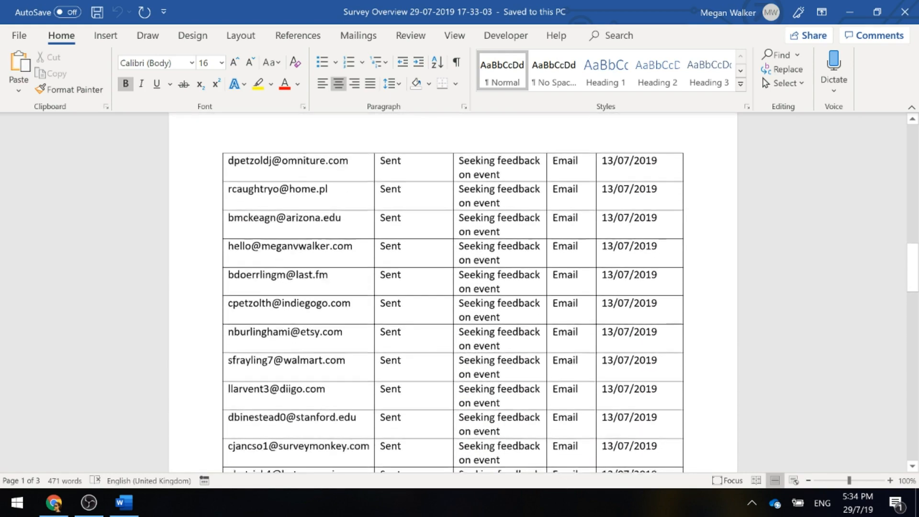
scroll(453, 288, "down", 9)
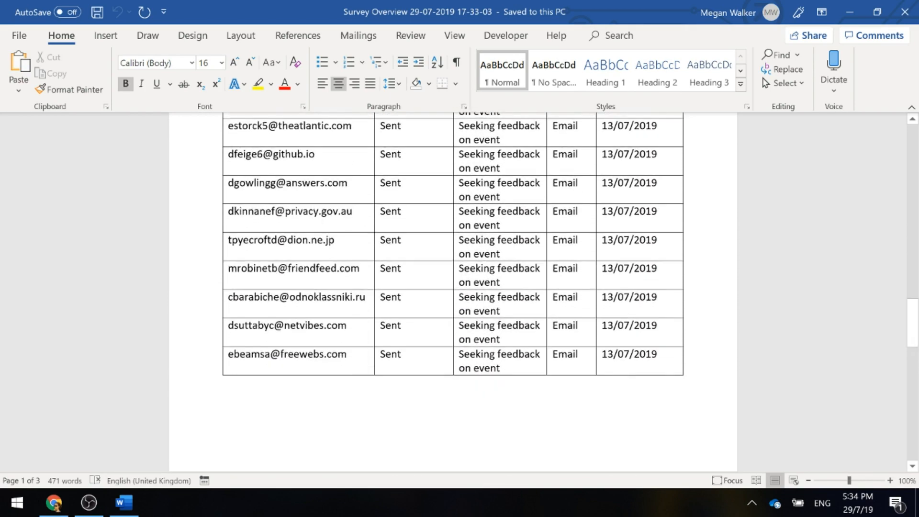
scroll(452, 287, "down", 7)
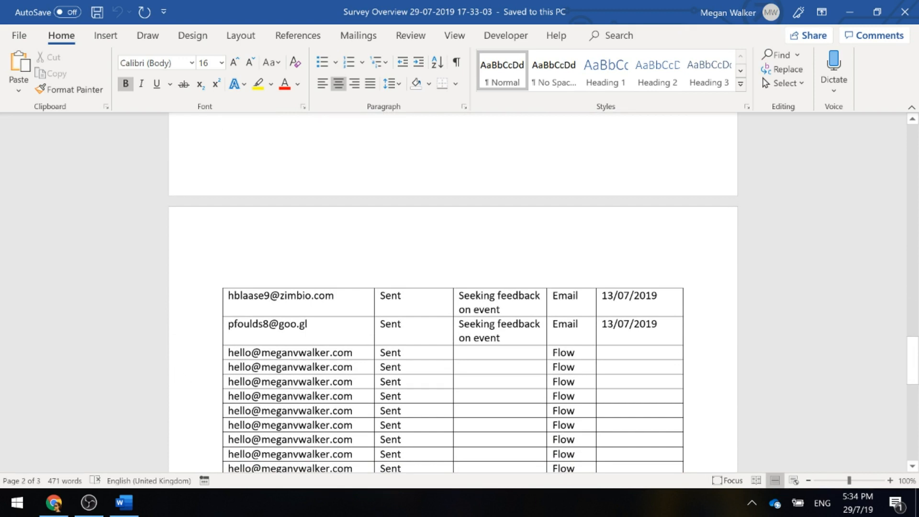
scroll(452, 288, "up", 12)
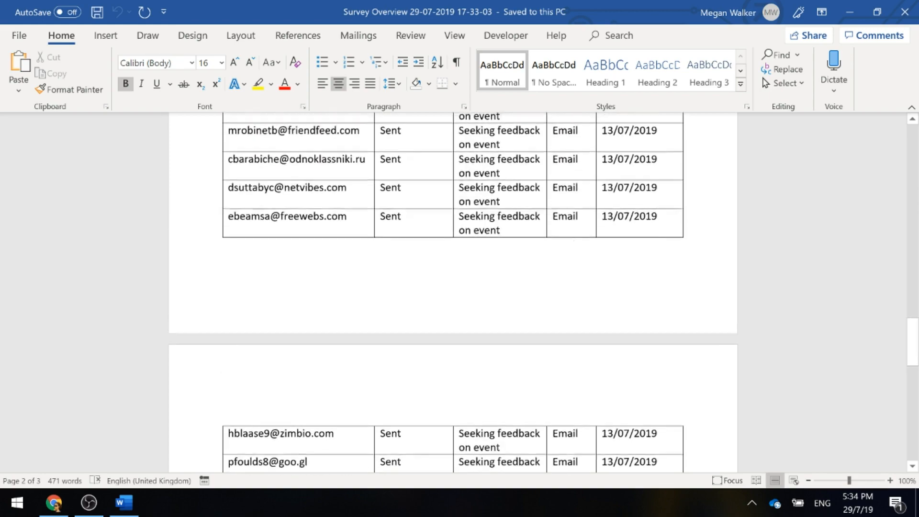
scroll(722, 347, "up", 4)
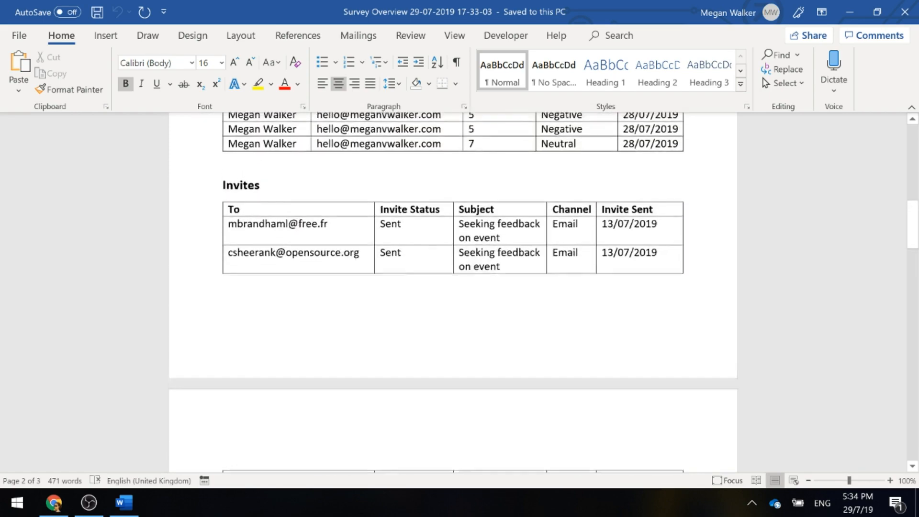
scroll(722, 346, "down", 14)
scroll(410, 245, "down", 15)
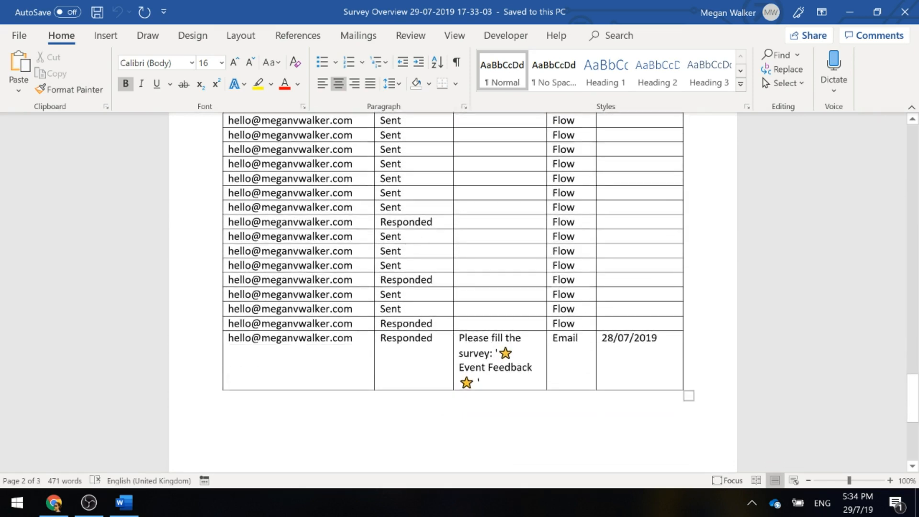
left_click_drag(912, 396, 882, 143)
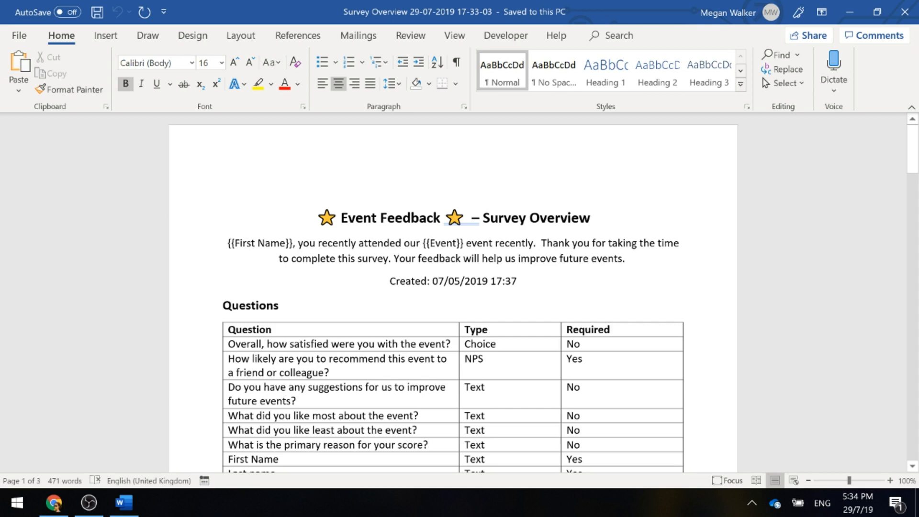
- Close the generated document and, back in Dynamics 365, delete the Survey Overview personal document template
left_click(905, 12)
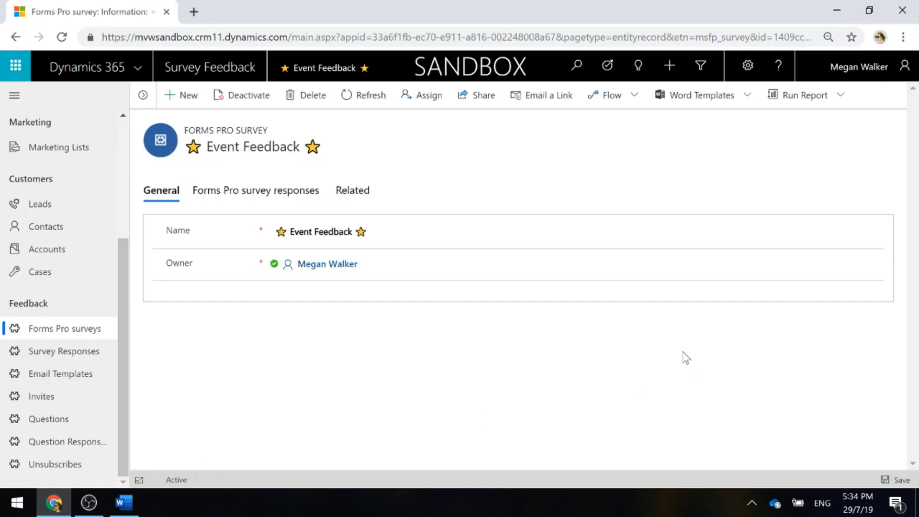
left_click(712, 97)
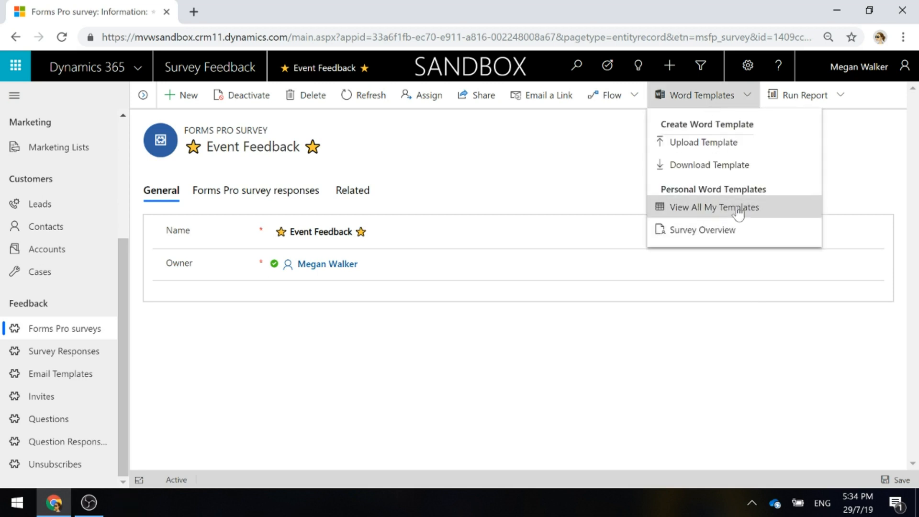
left_click(741, 209)
double_click(401, 233)
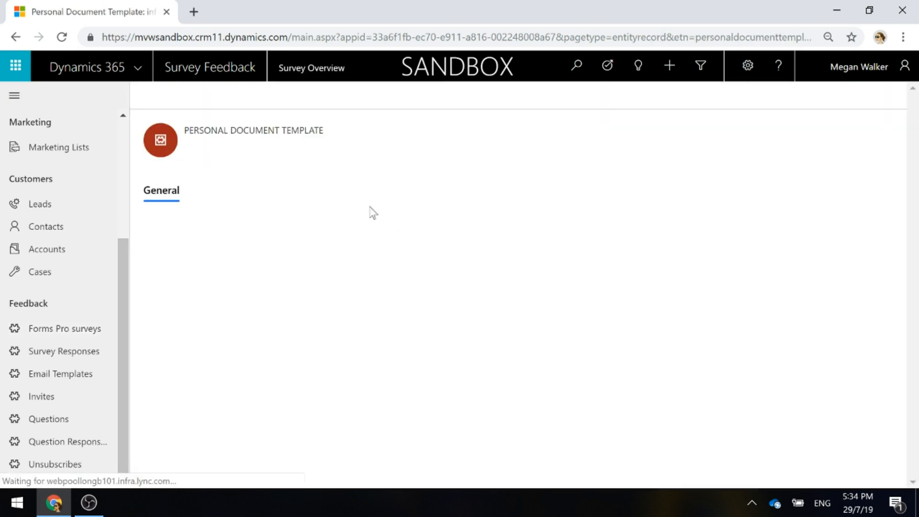
left_click(159, 95)
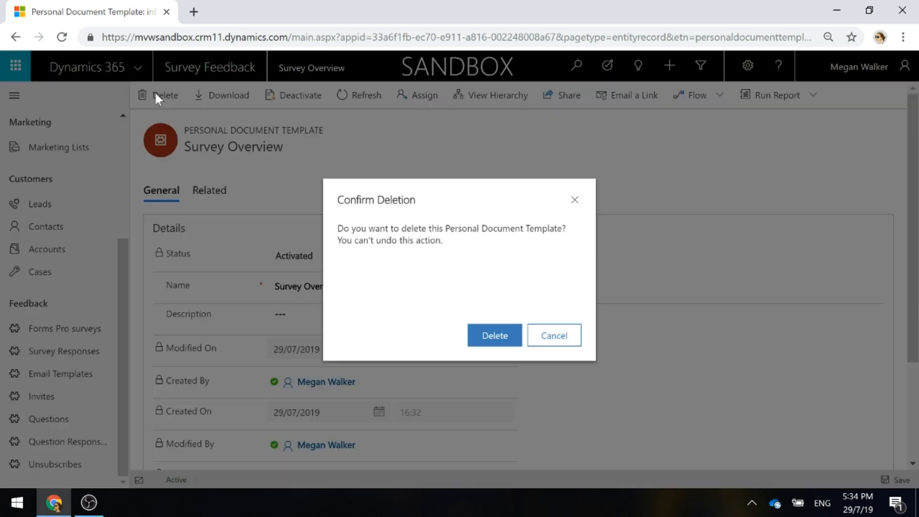
left_click(511, 344)
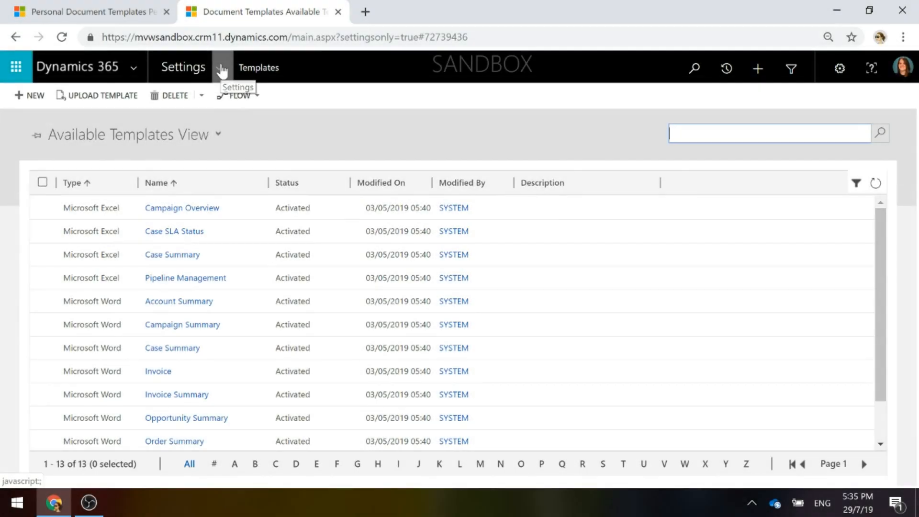
- Upload Survey Overview.docx from the Desktop to the document templates in Dynamics 365 Settings and check the template record's details
left_click(222, 71)
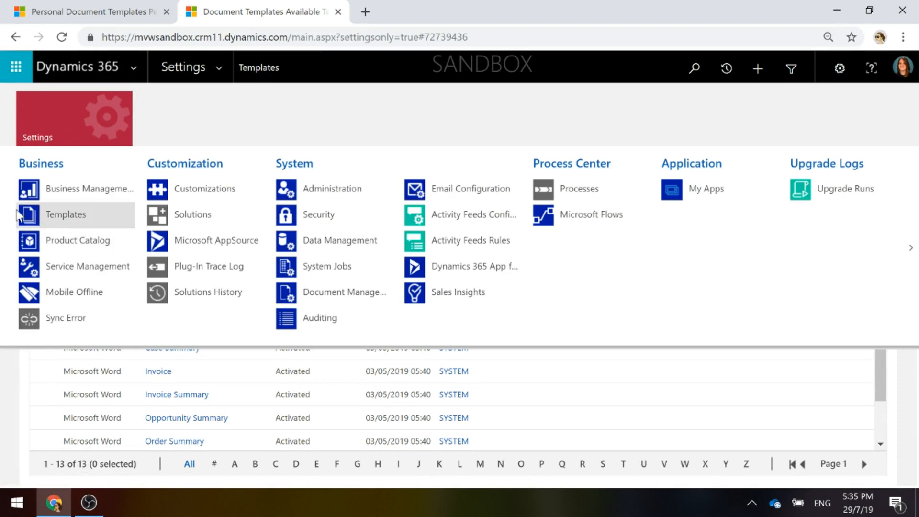
left_click(50, 218)
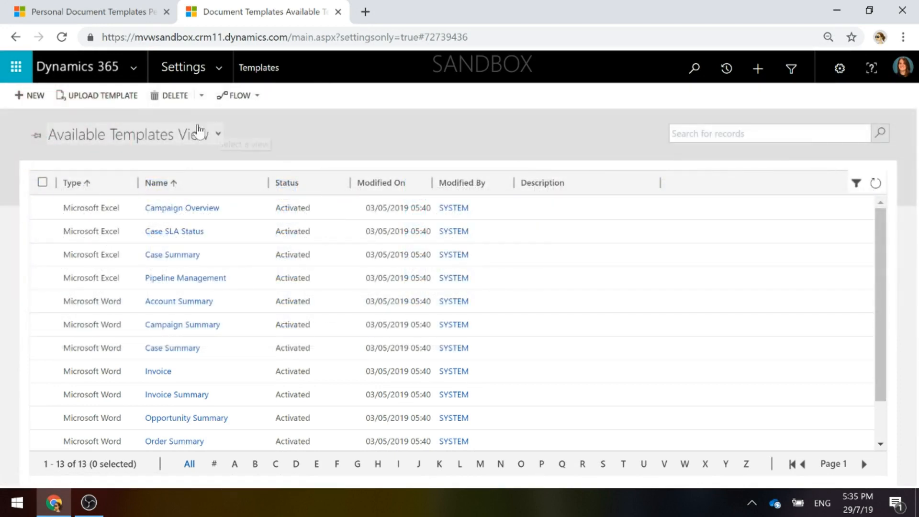
left_click(98, 95)
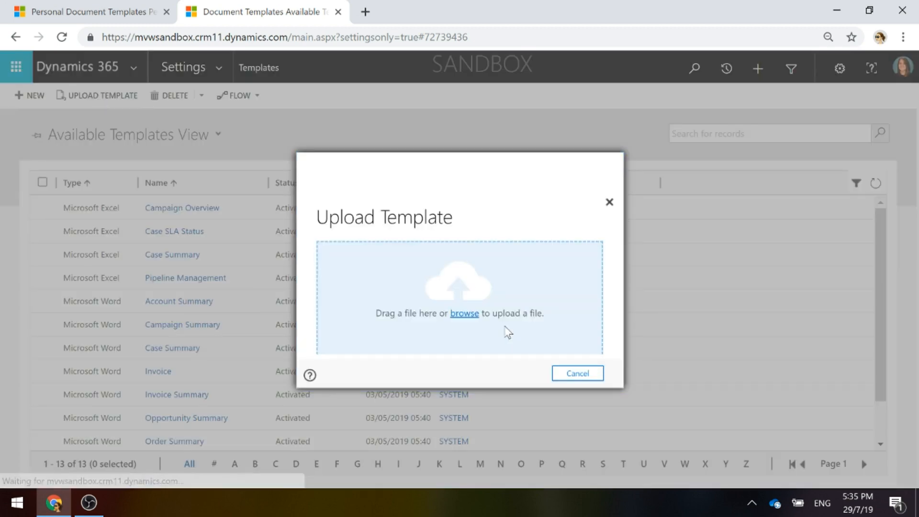
left_click(467, 314)
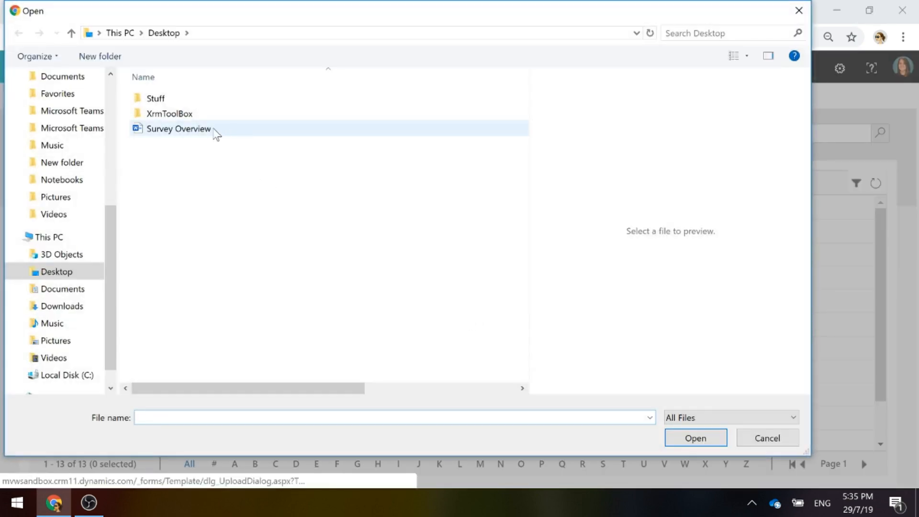
left_click(211, 129)
left_click(695, 438)
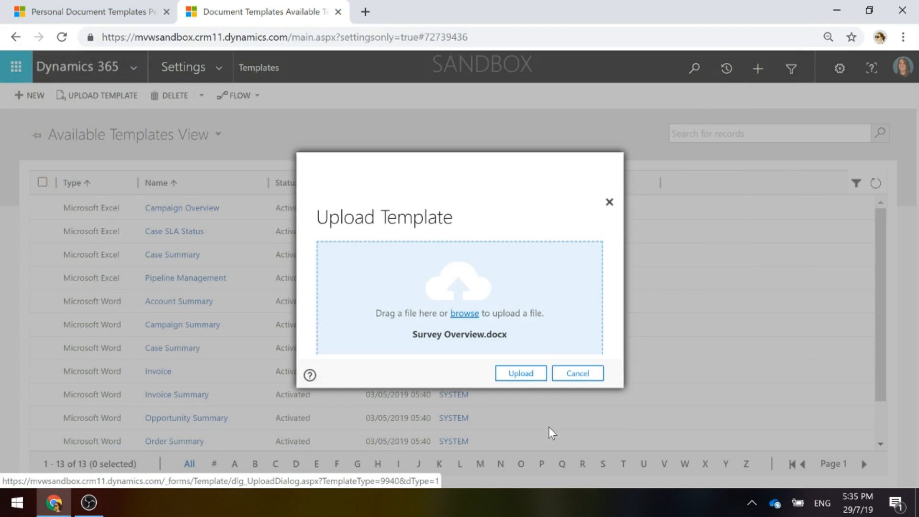
left_click(523, 375)
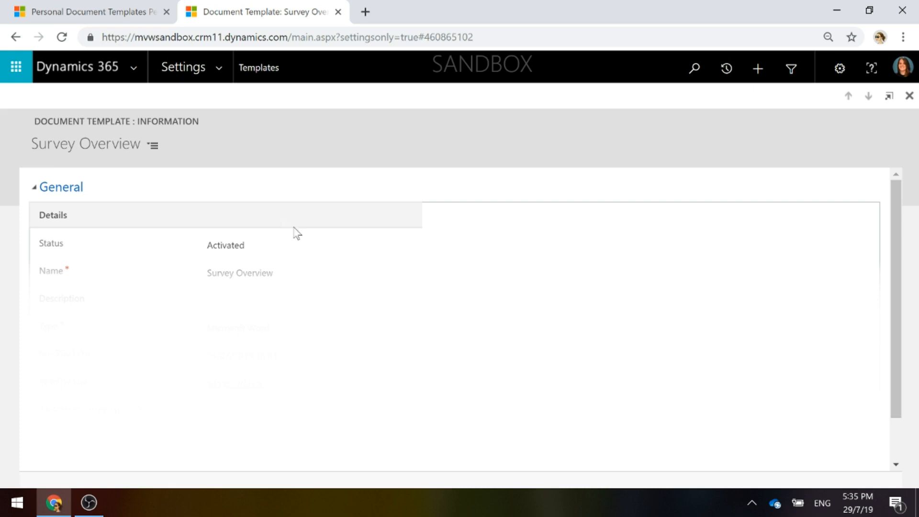
scroll(508, 341, "down", 2)
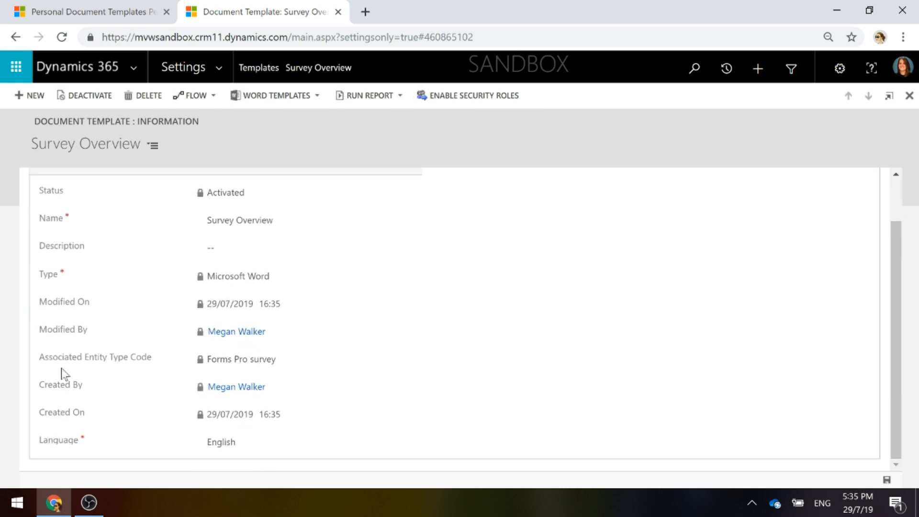
scroll(532, 361, "up", 2)
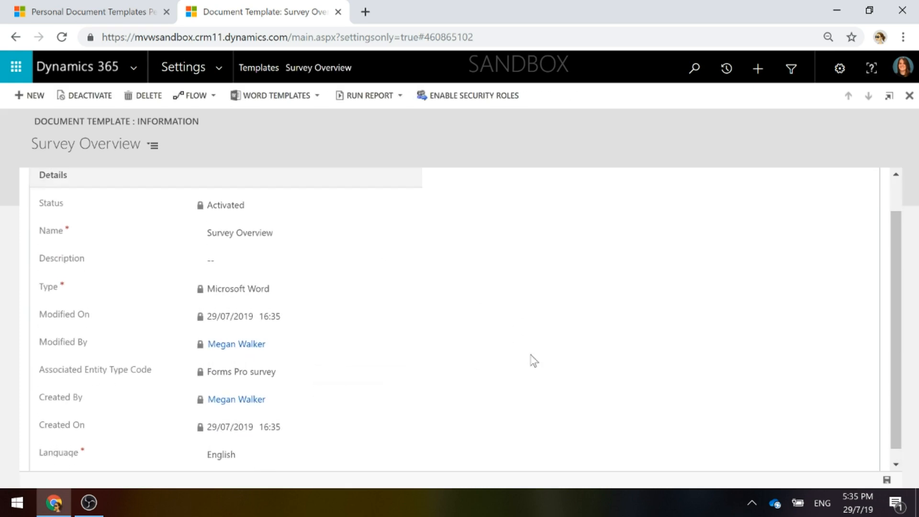
- Return to the Event Feedback survey, generate a document from the shared Survey Overview Word template and open it in Word
left_click(56, 12)
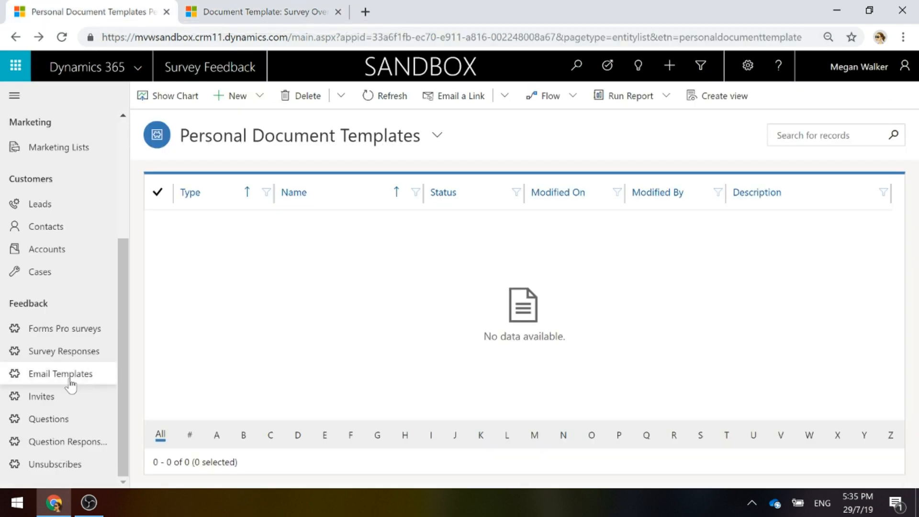
left_click(93, 328)
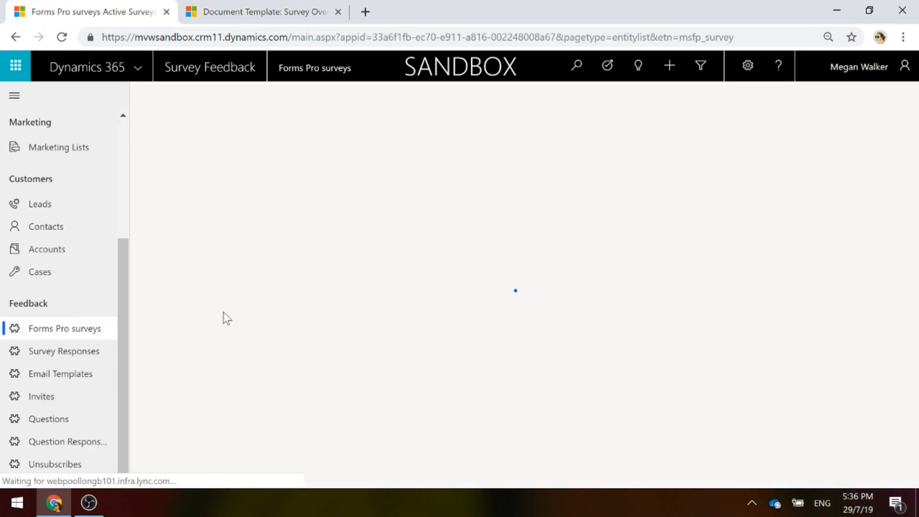
left_click(206, 220)
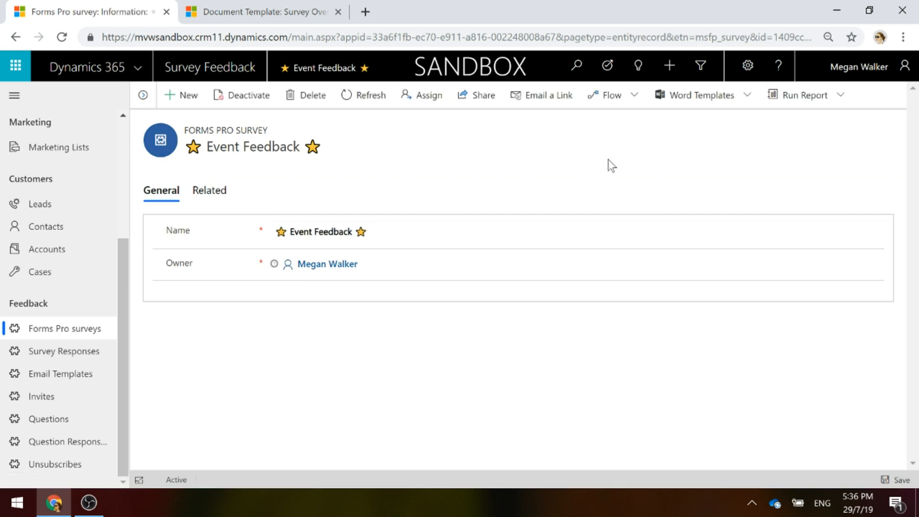
left_click(676, 105)
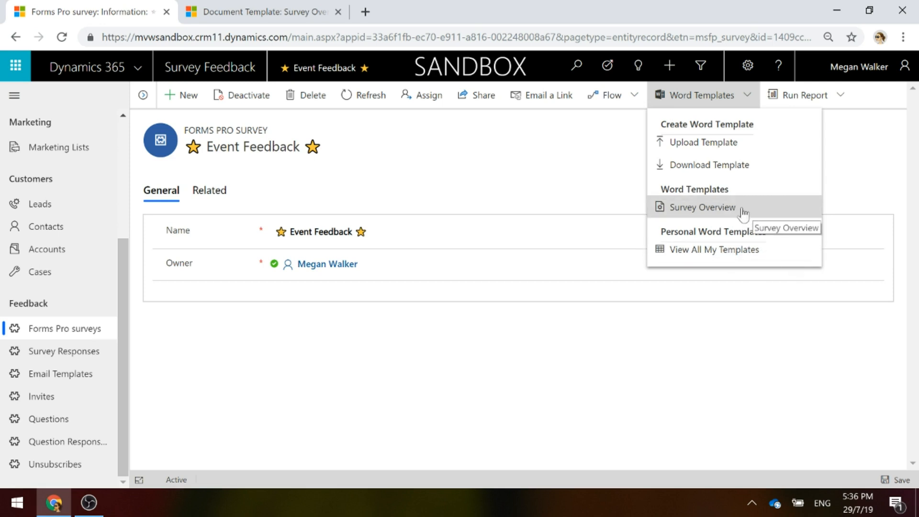
left_click(702, 209)
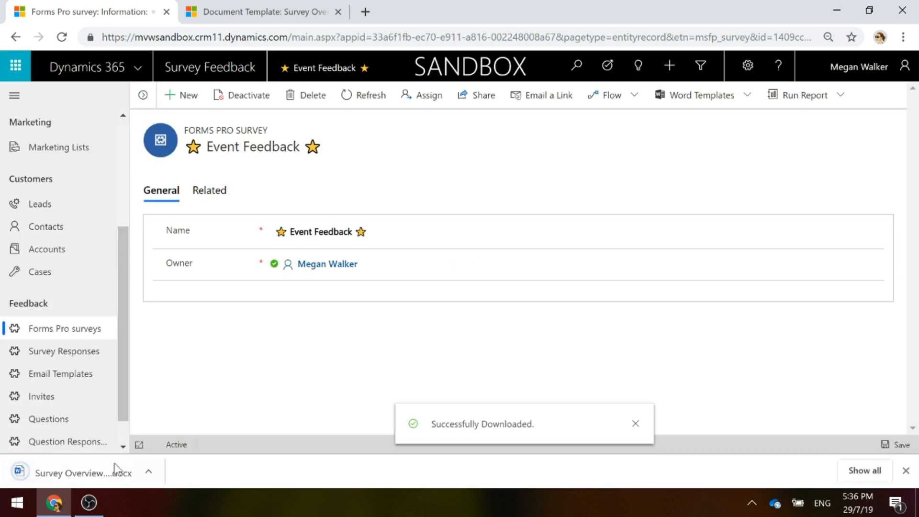
left_click(65, 476)
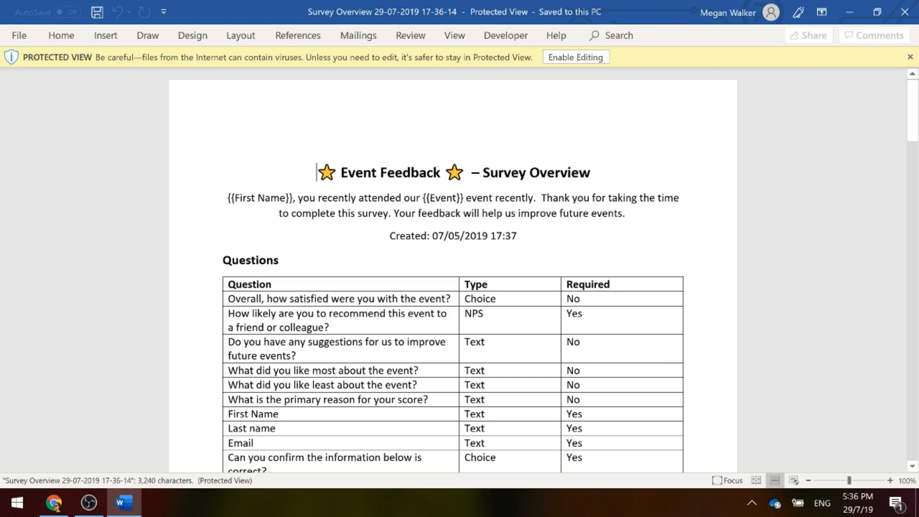
- Review the Questions, Survey Responses and Invites tables in the newly generated document, and close it
scroll(453, 268, "down", 9)
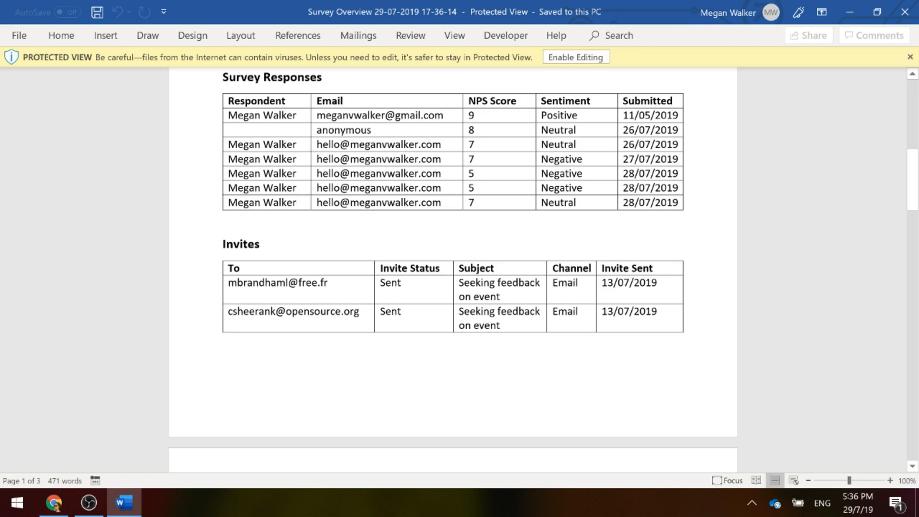
scroll(453, 268, "up", 3)
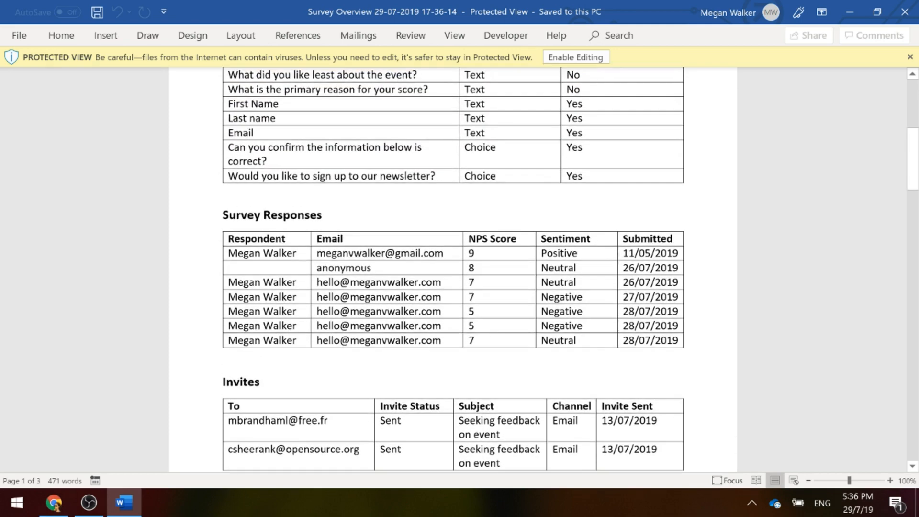
scroll(452, 268, "up", 7)
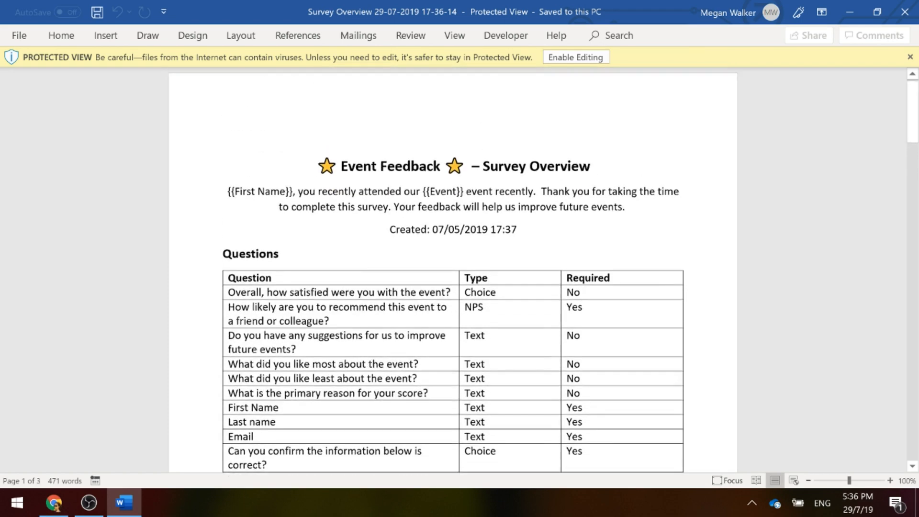
left_click(902, 15)
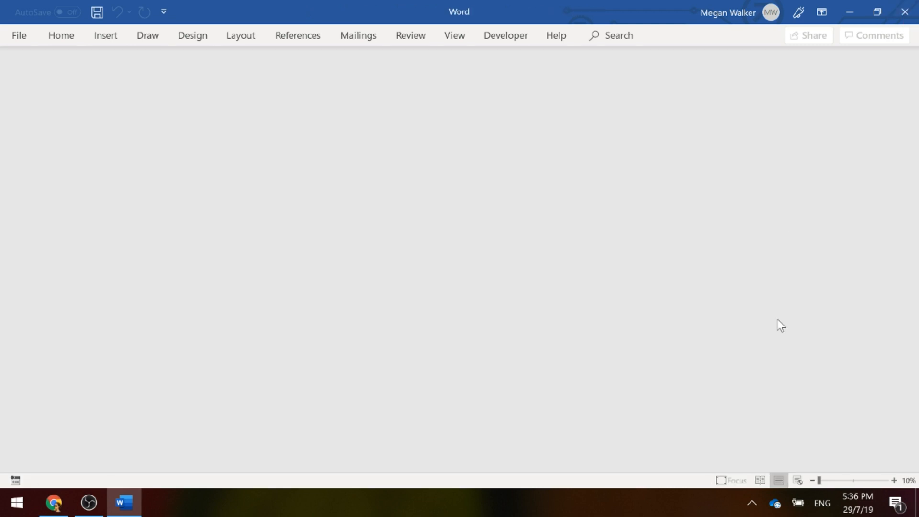